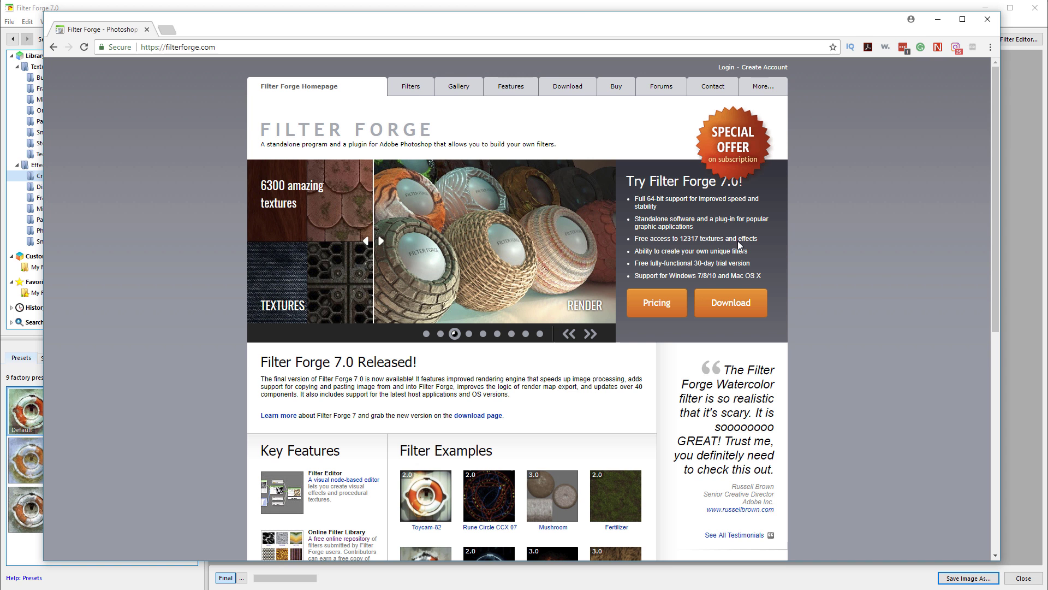
Bring the Filter Forge window in front of Chrome's filterforge.com page
click(581, 8)
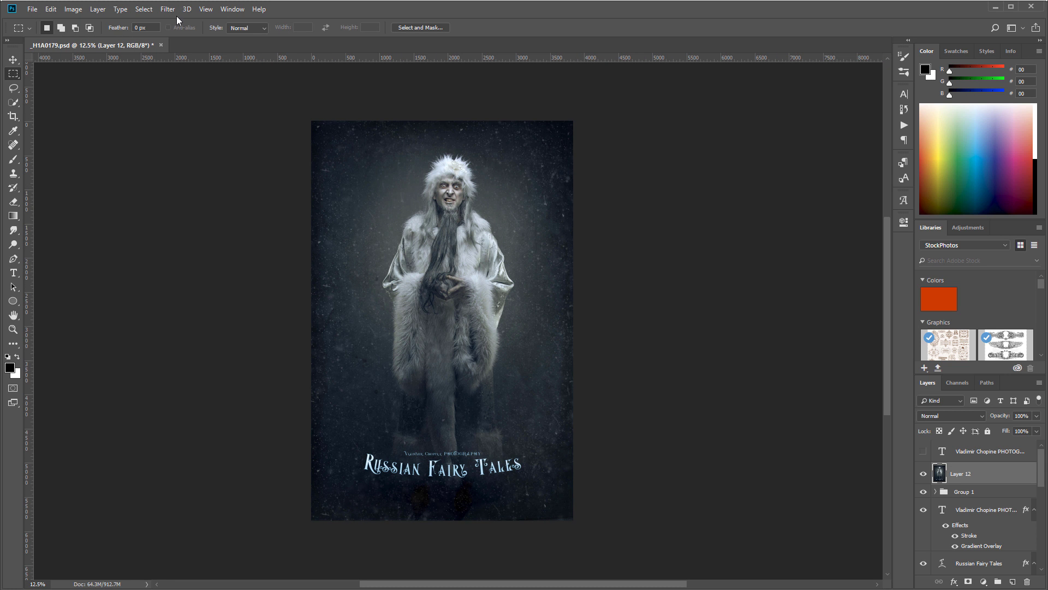
Launch Filter Forge 7 from Photoshop's Filter menu on the Russian Fairy Tales poster
click(172, 12)
mouse_move(238, 248)
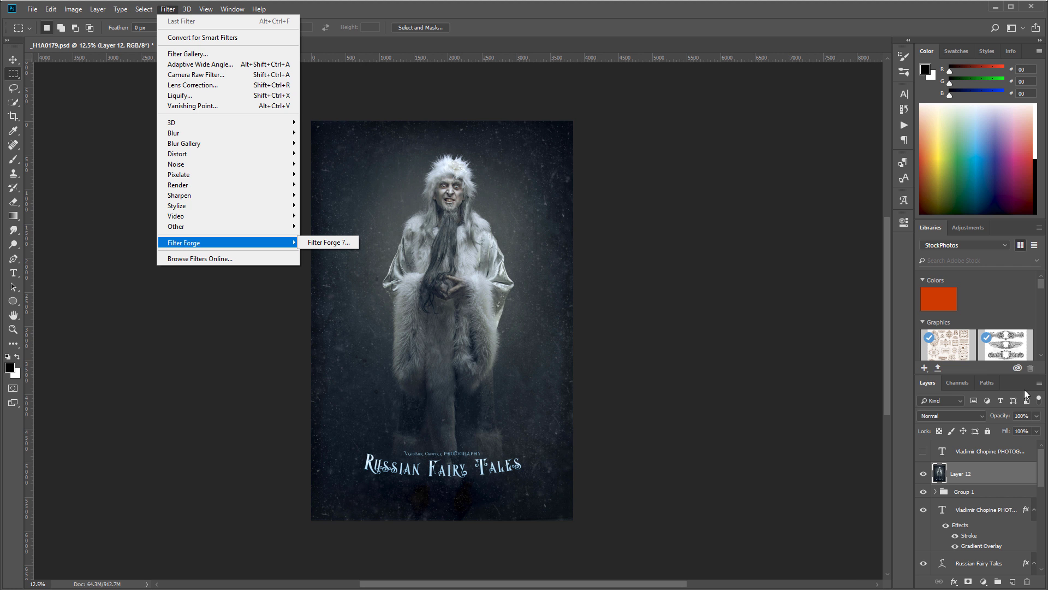
click(327, 243)
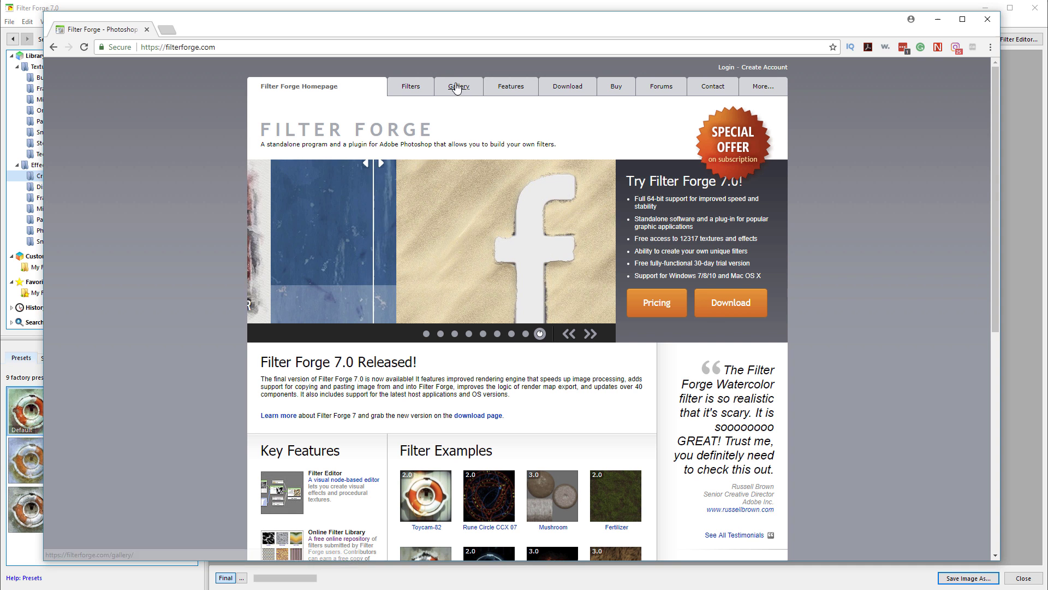
Copy the Another Street image from the filterforge.com user gallery, then return to Filter Forge
click(458, 89)
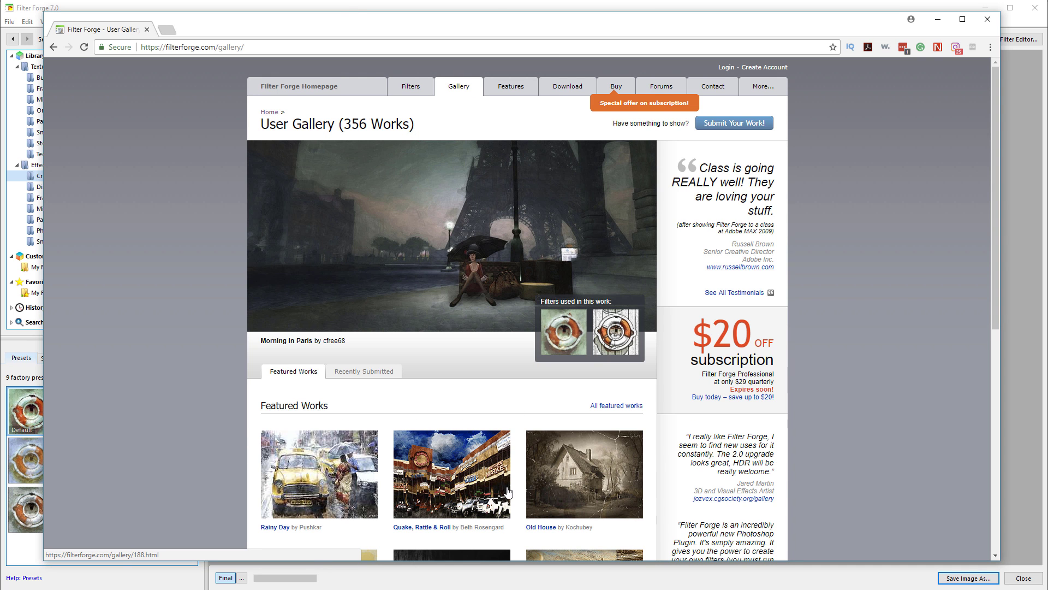
scroll(483, 454, down, 3)
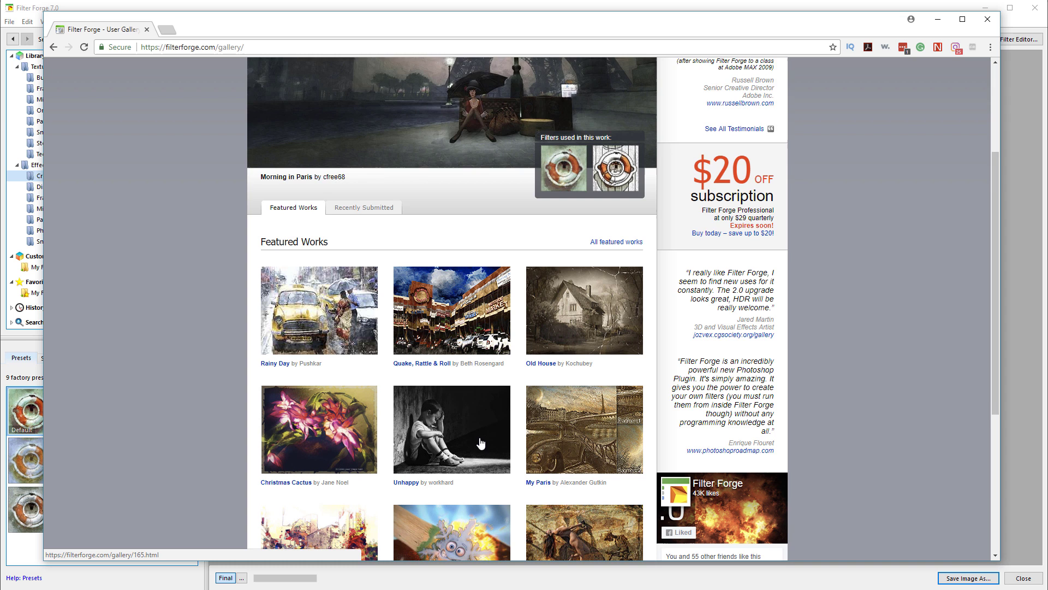
scroll(481, 444, down, 3)
click(339, 377)
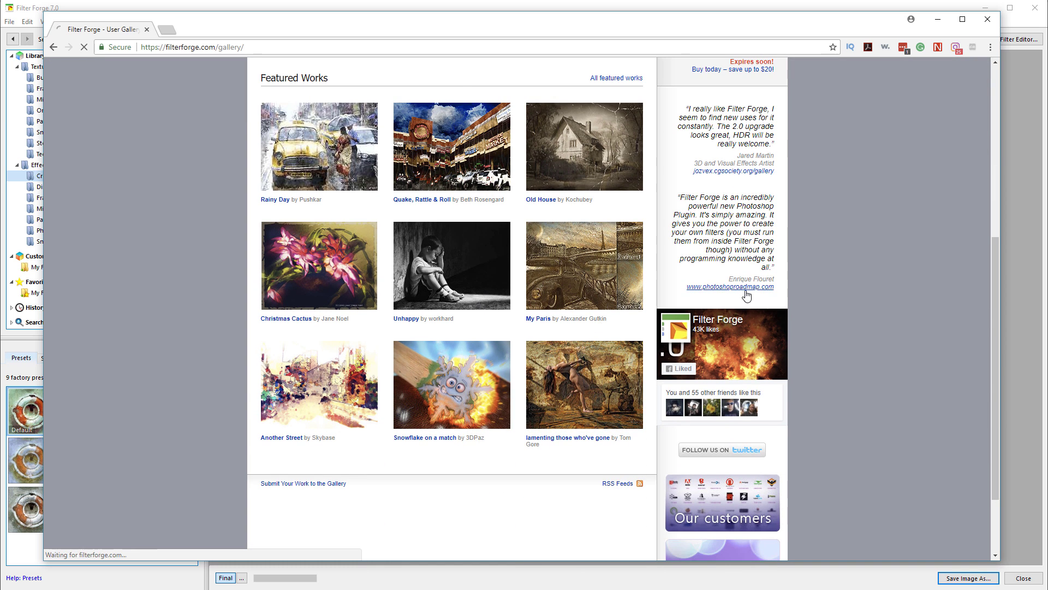
right_click(569, 276)
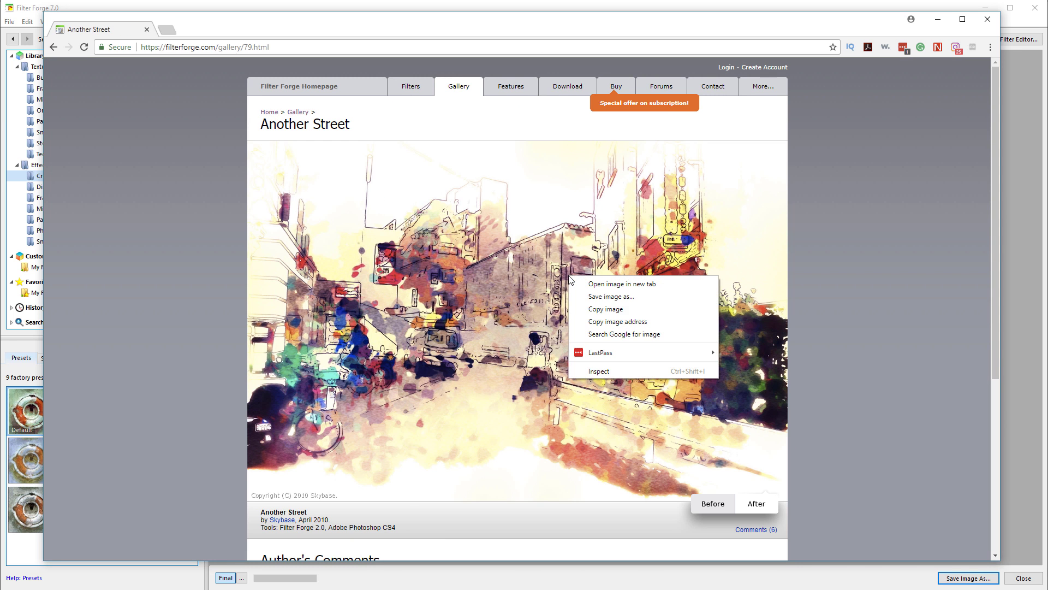
click(664, 312)
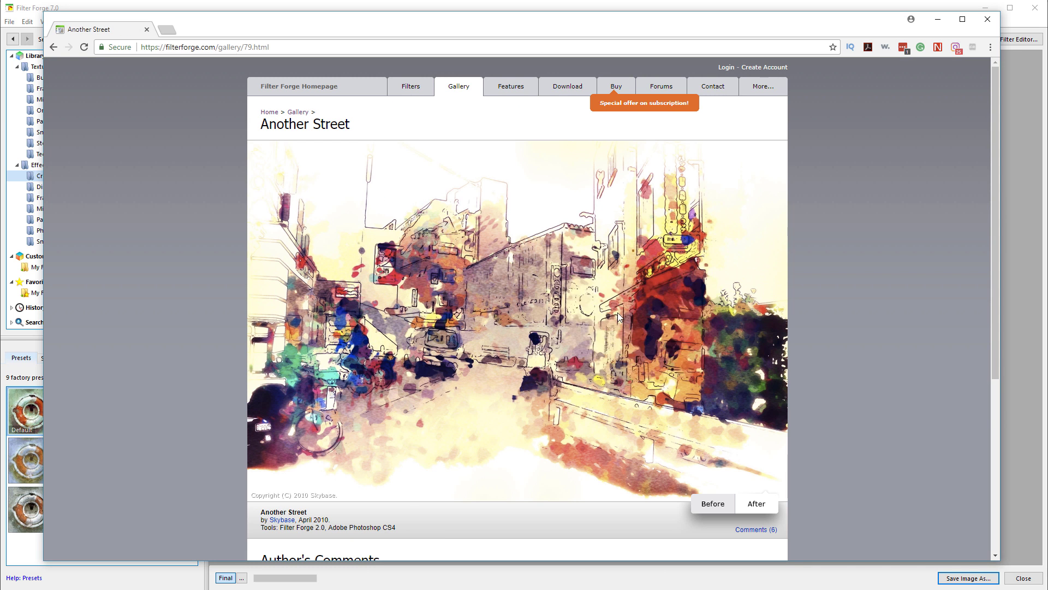
click(448, 9)
Paste the copied Another Street image into the Filter Forge preview
right_click(603, 270)
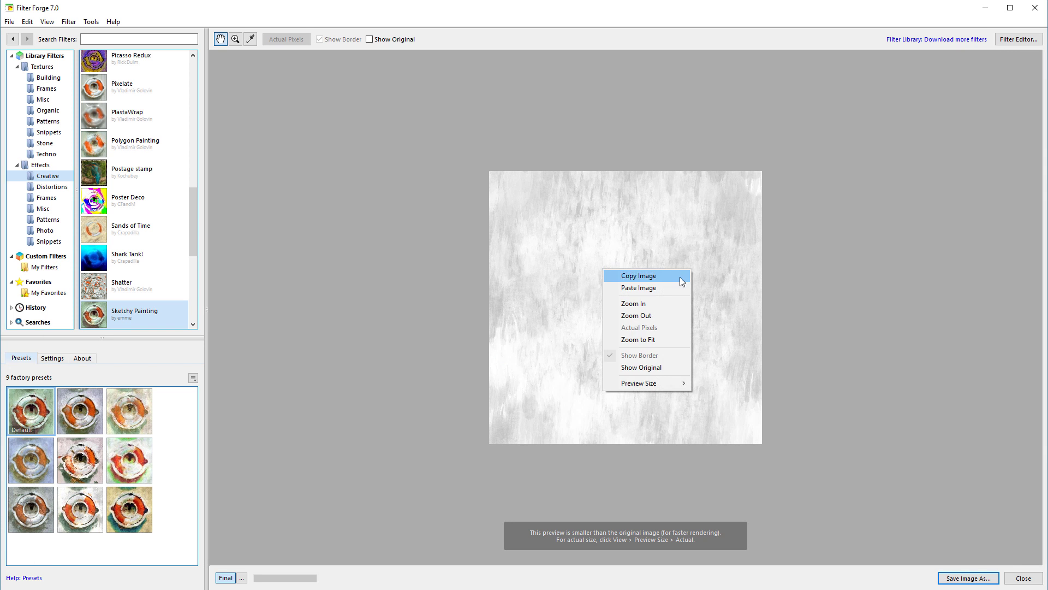
click(670, 286)
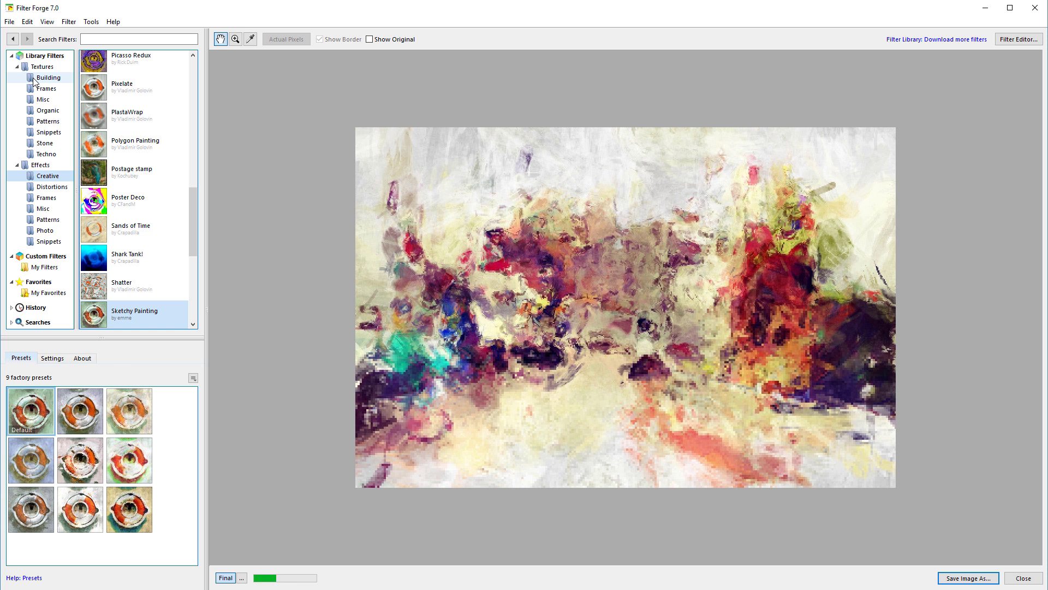
Search the filterforge.com library for 'gee' and open the ReSharpen filter page
click(33, 80)
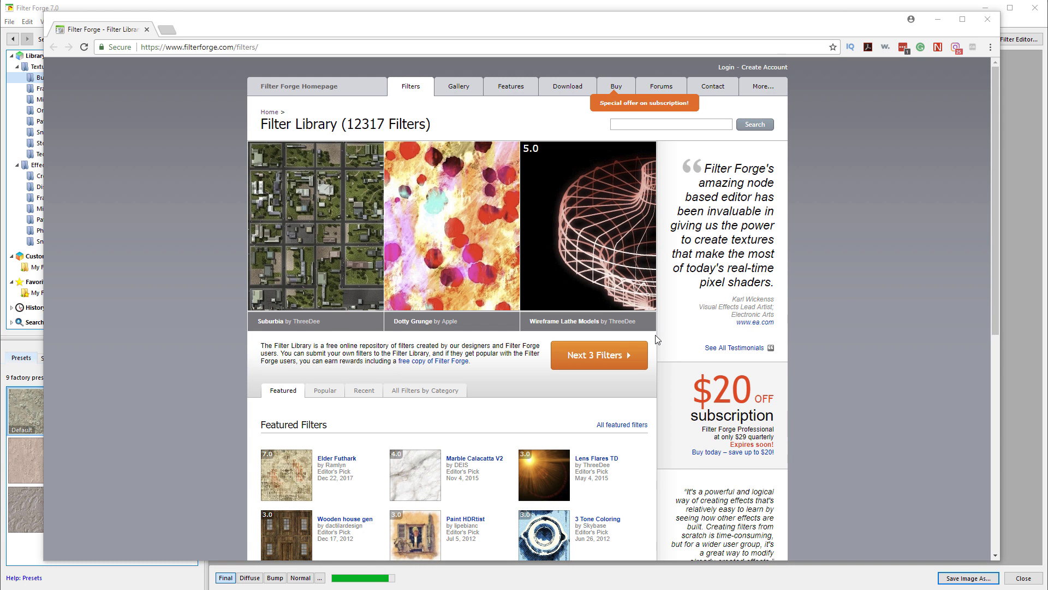
click(641, 123)
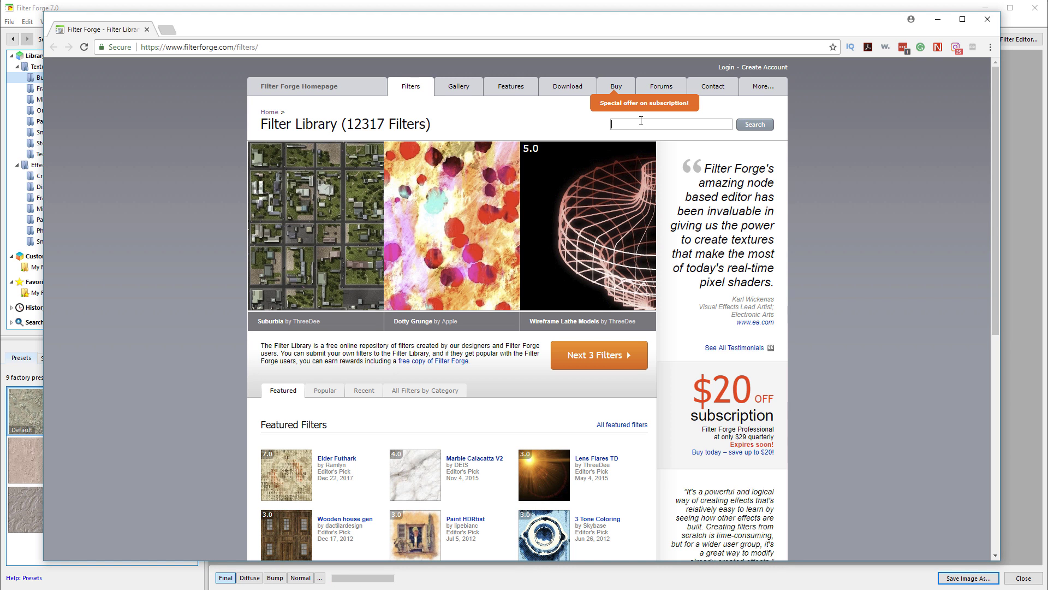
text(geekatplay)
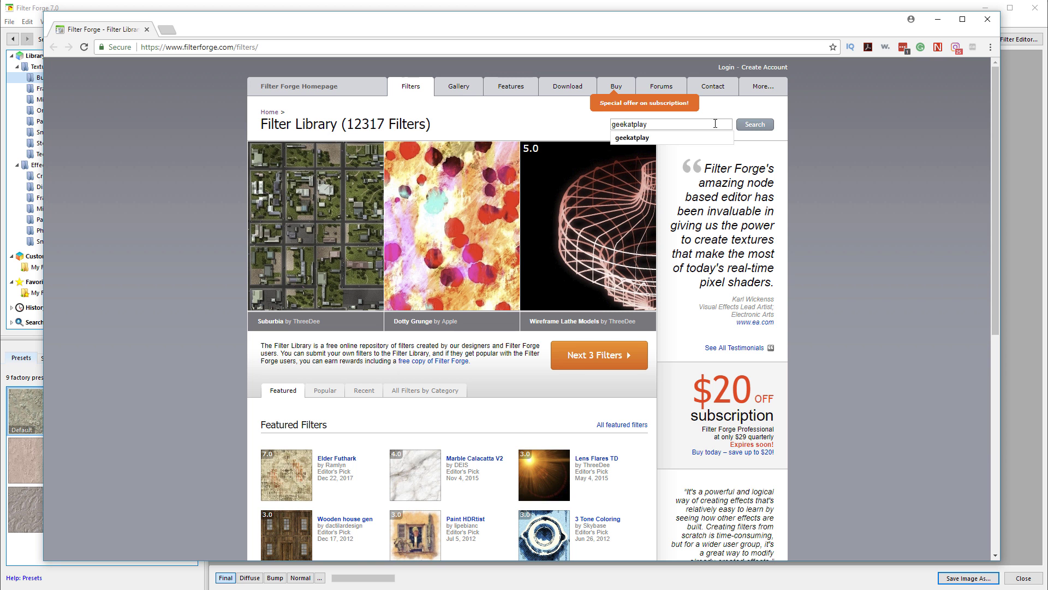
click(746, 125)
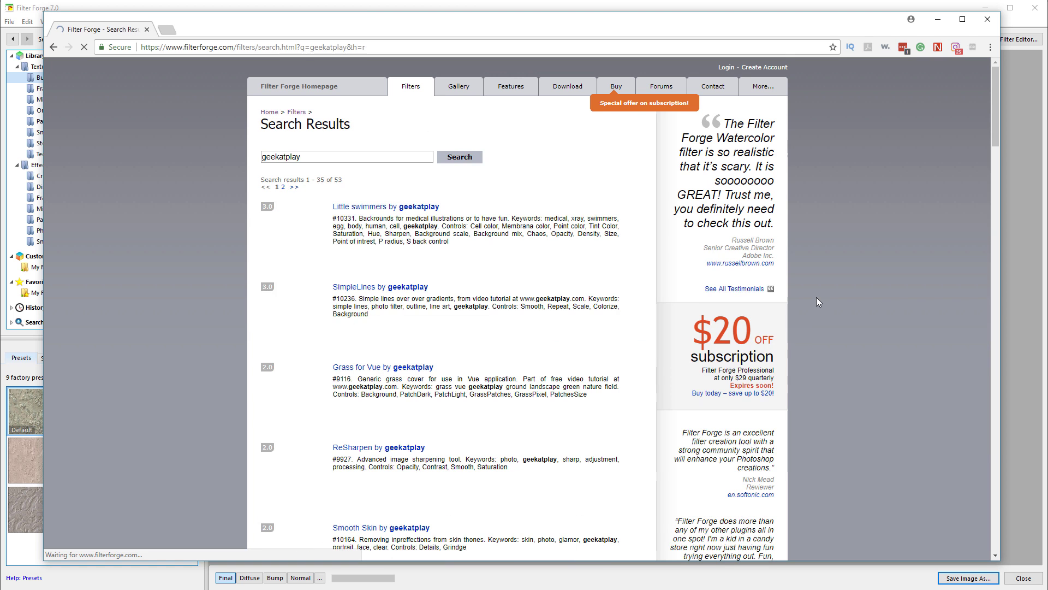
scroll(253, 297, down, 5)
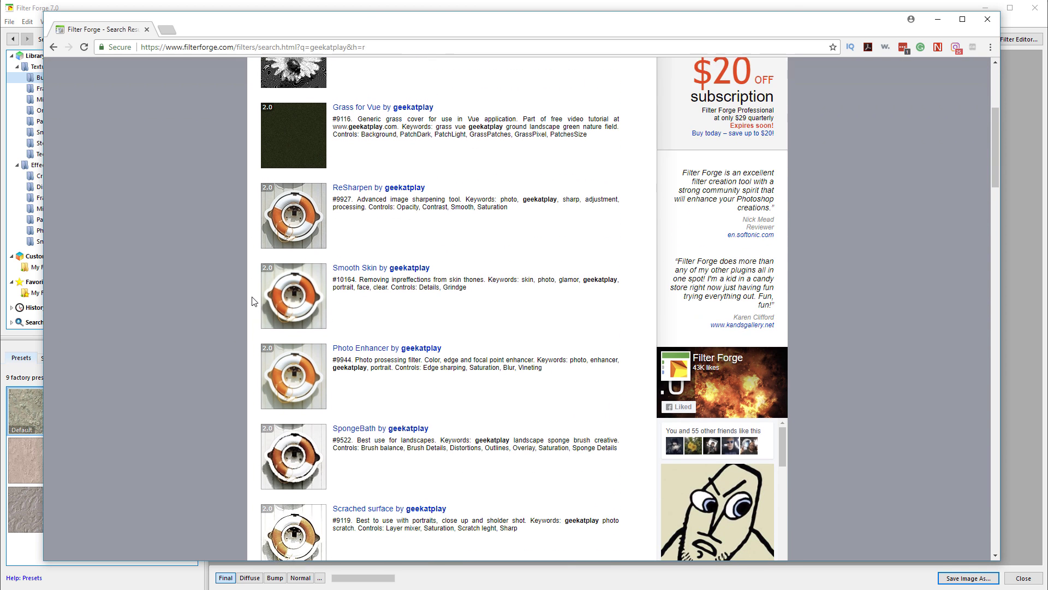
click(363, 175)
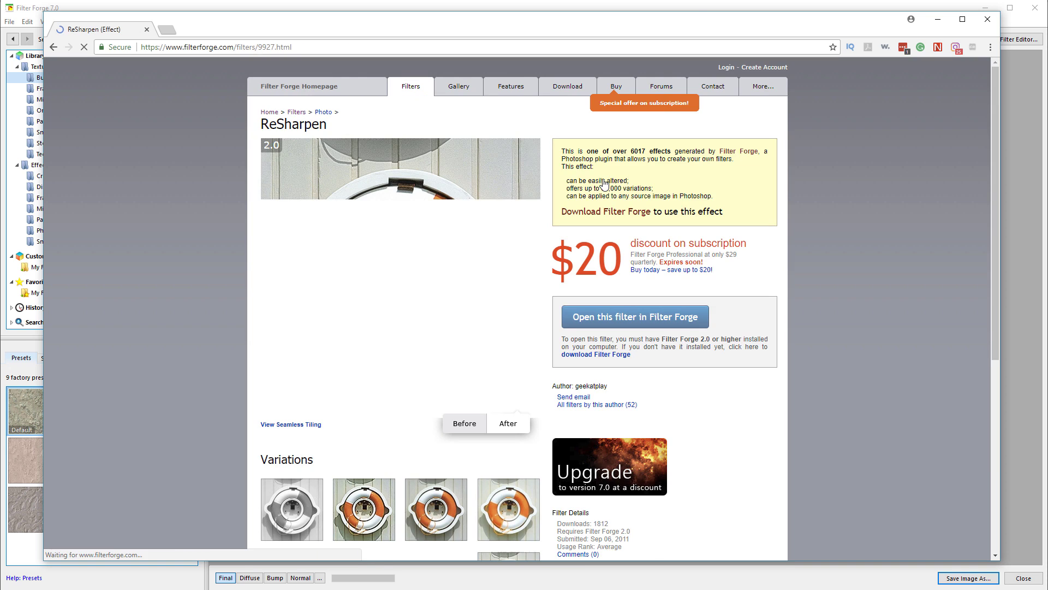
List all of geekatplay's filters and open the Picaso effect page
scroll(460, 234, down, 4)
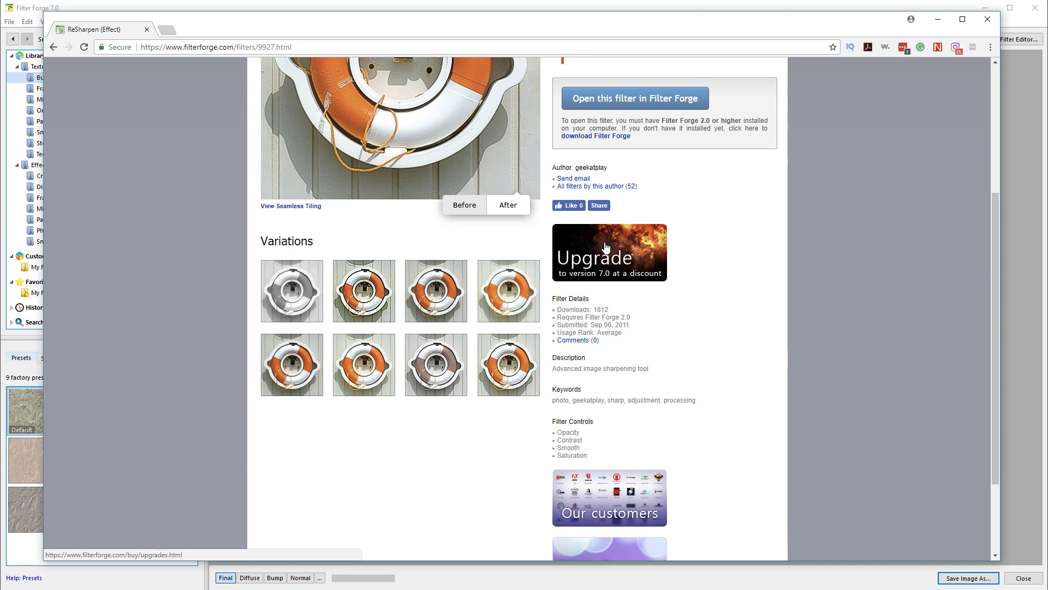
click(593, 186)
scroll(241, 314, down, 7)
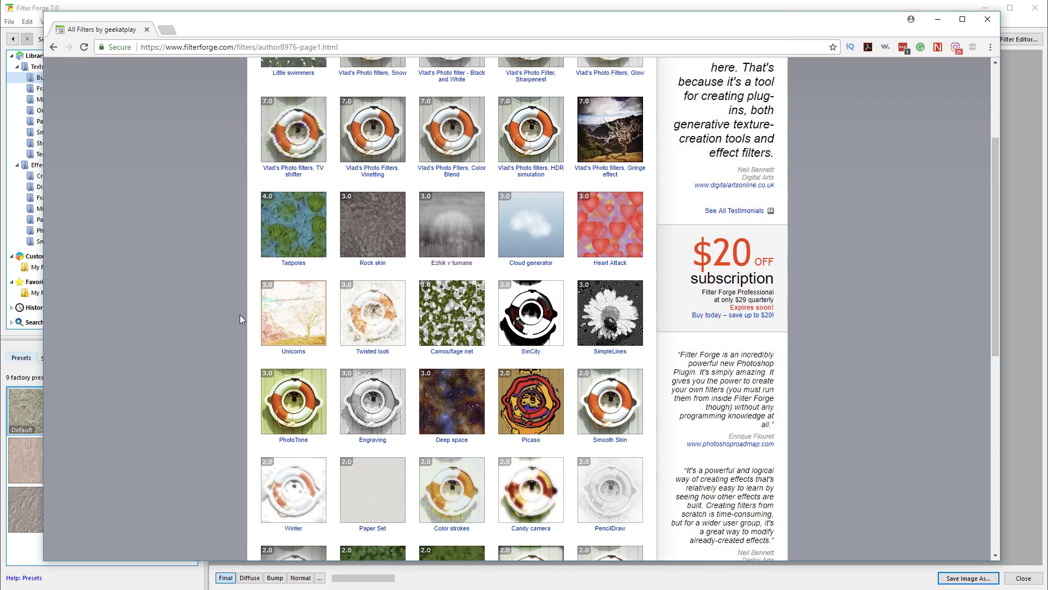
scroll(241, 315, up, 3)
scroll(240, 315, down, 5)
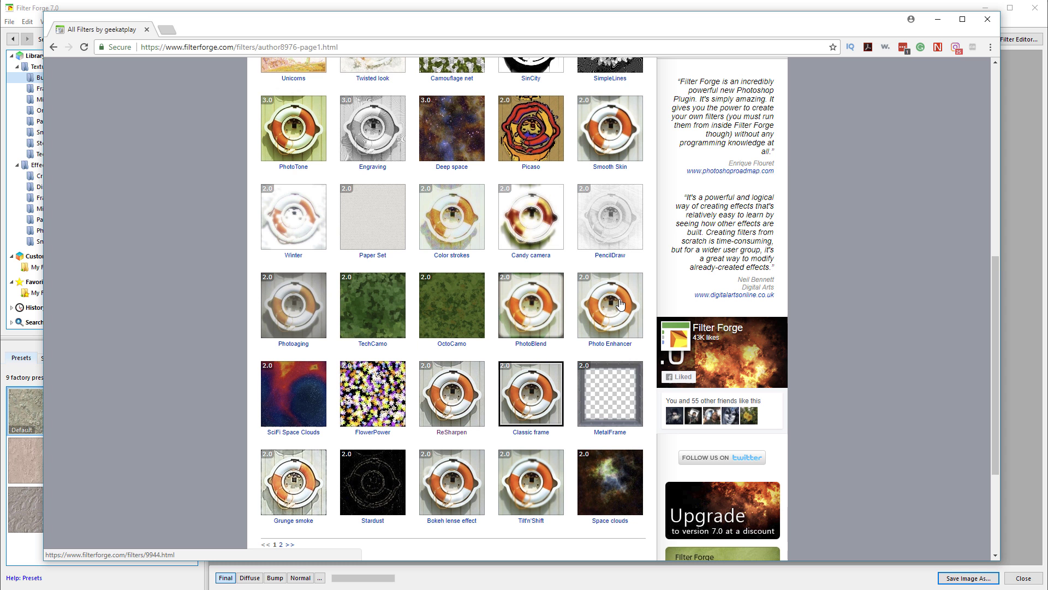
click(519, 127)
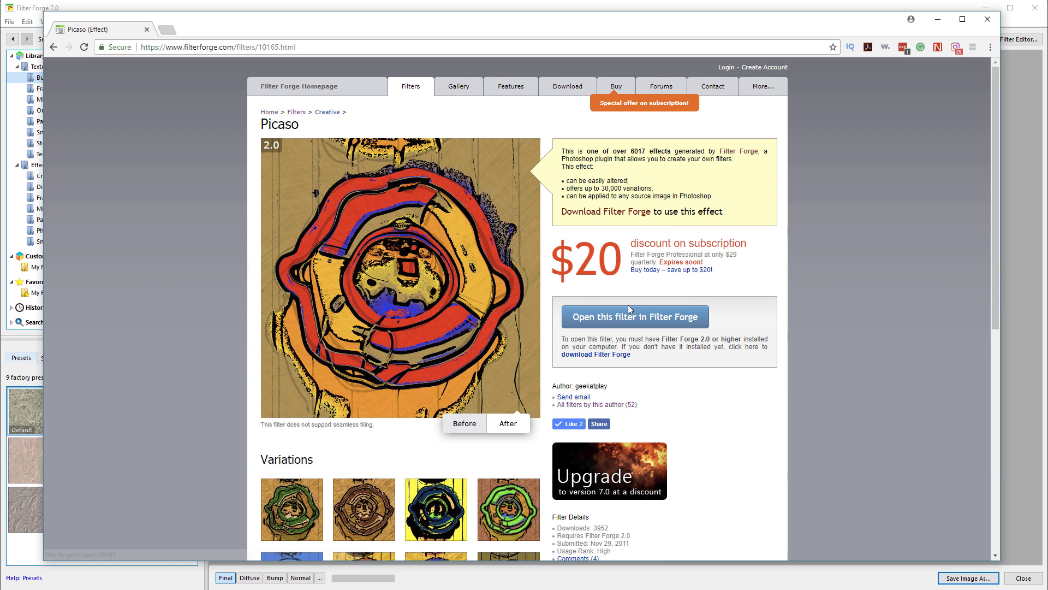
Send the Picaso filter to Filter Forge, then select the Building texture category
click(617, 317)
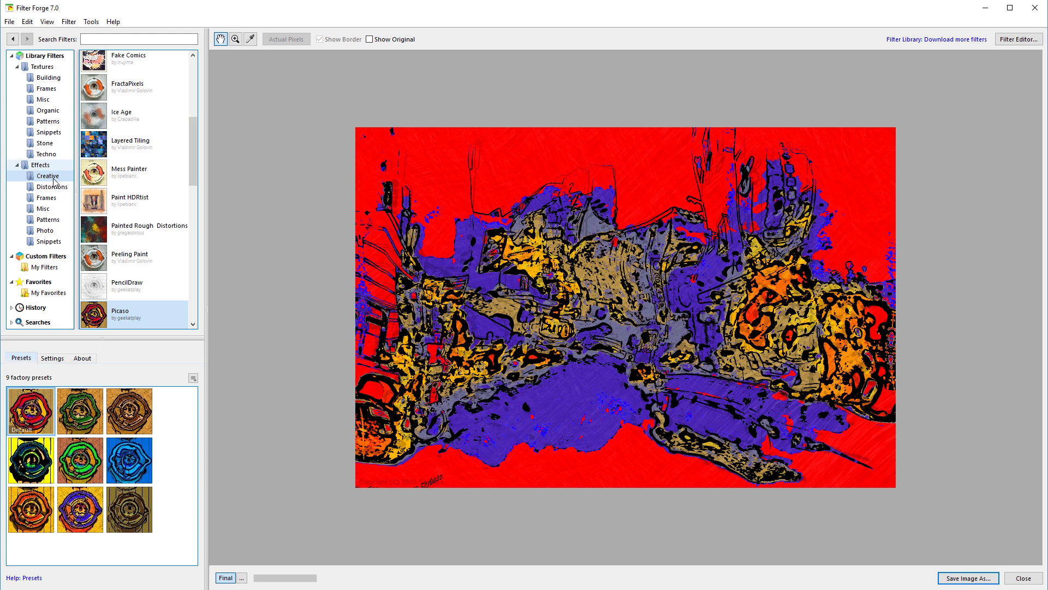
click(39, 79)
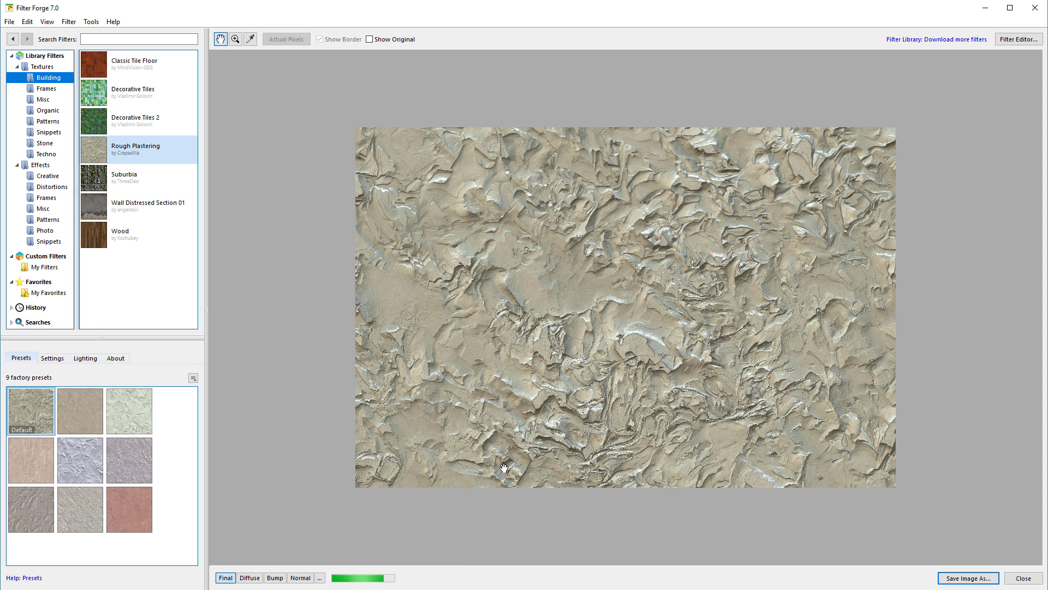
Preview Rough Plastering's Diffuse, Bump and Normal channels and bring up Configure Channels
click(248, 578)
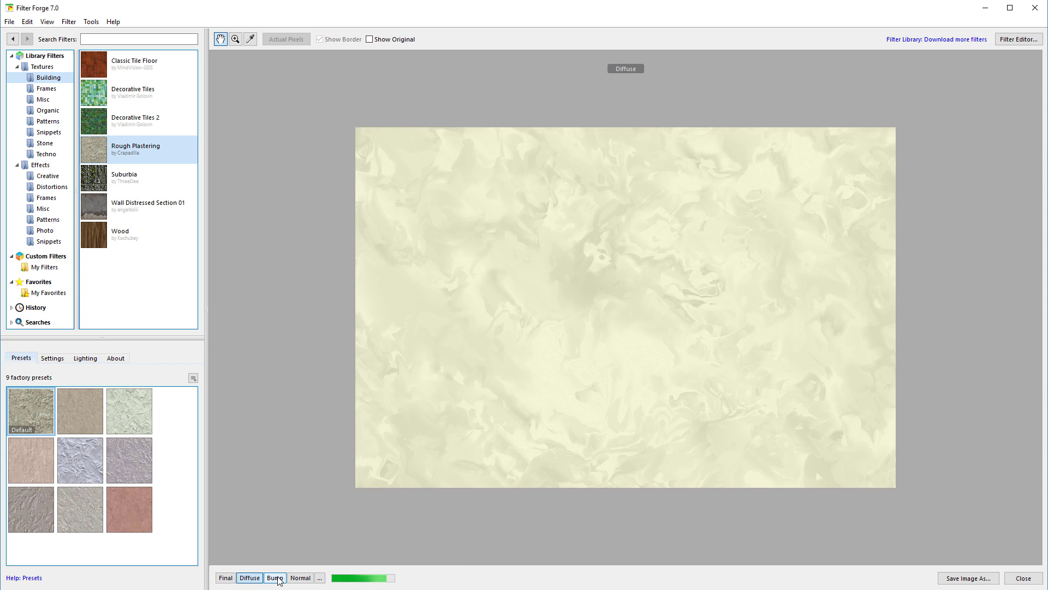
click(275, 578)
click(300, 578)
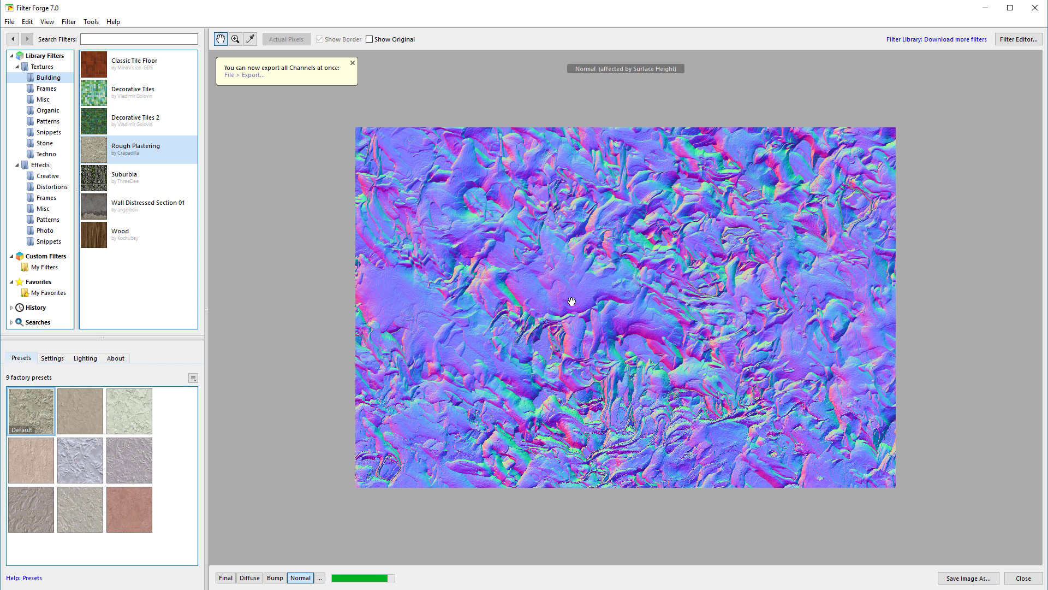
click(320, 578)
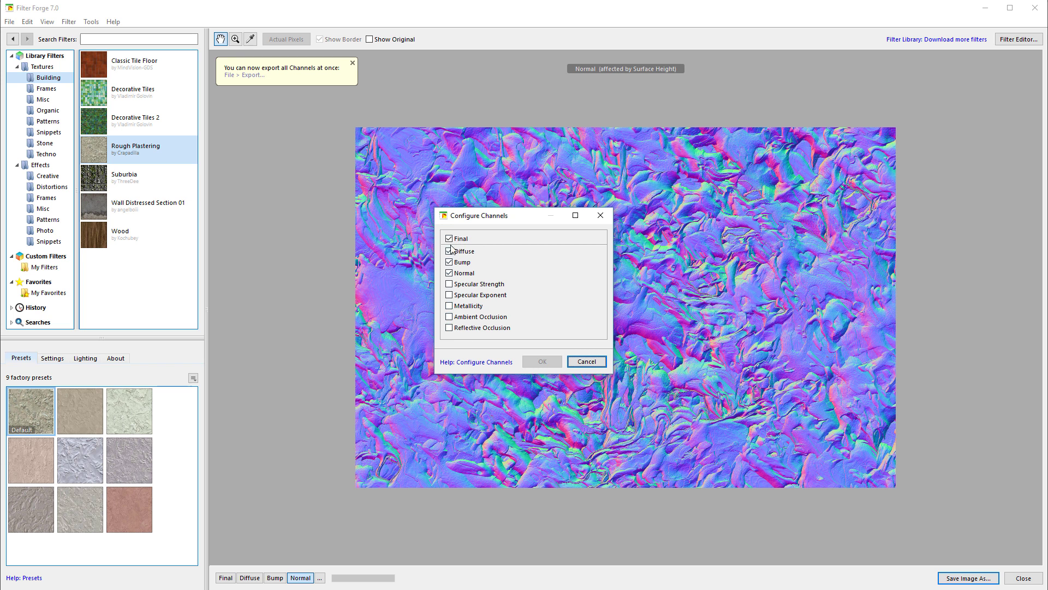
Enable Specular Strength, Specular Exponent, Metallicity, Ambient Occlusion and Reflective Occlusion channels
click(449, 284)
click(449, 295)
click(449, 306)
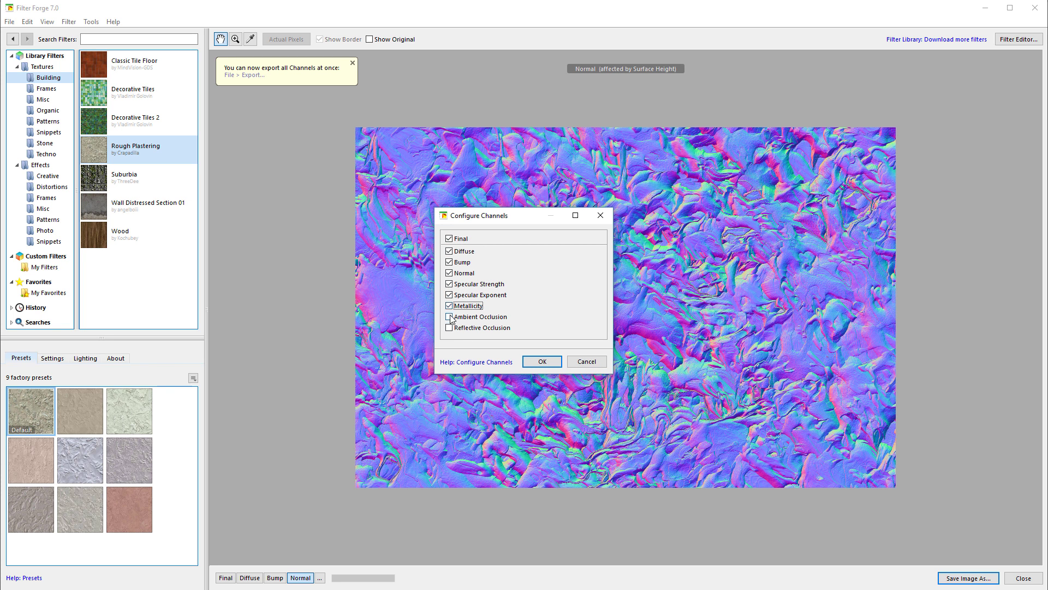
click(449, 317)
click(449, 328)
click(542, 361)
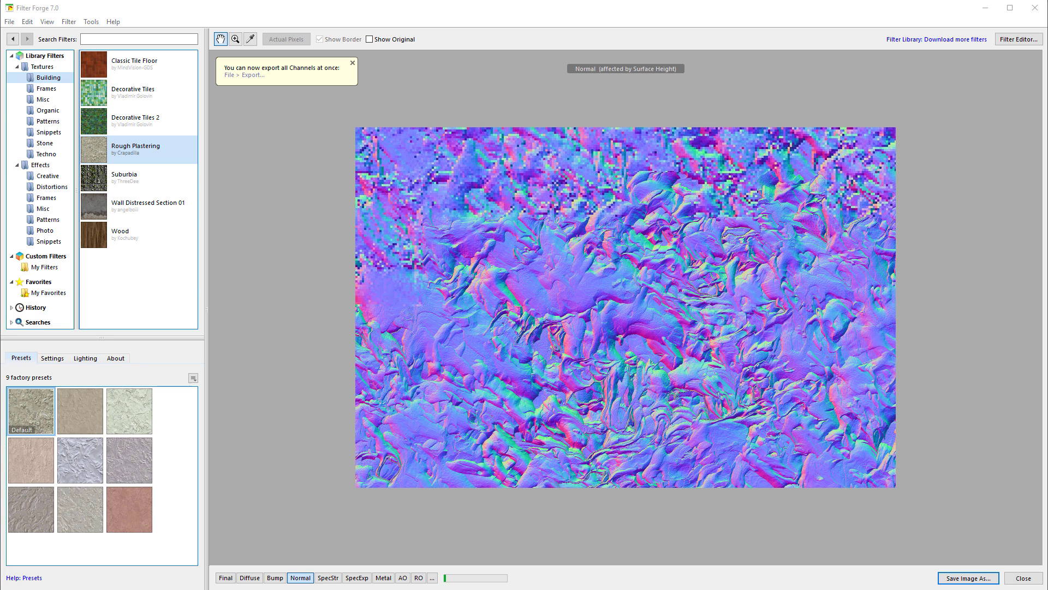
Export all nine channel maps as 990x660 JPEGs and close the finished export window
click(253, 75)
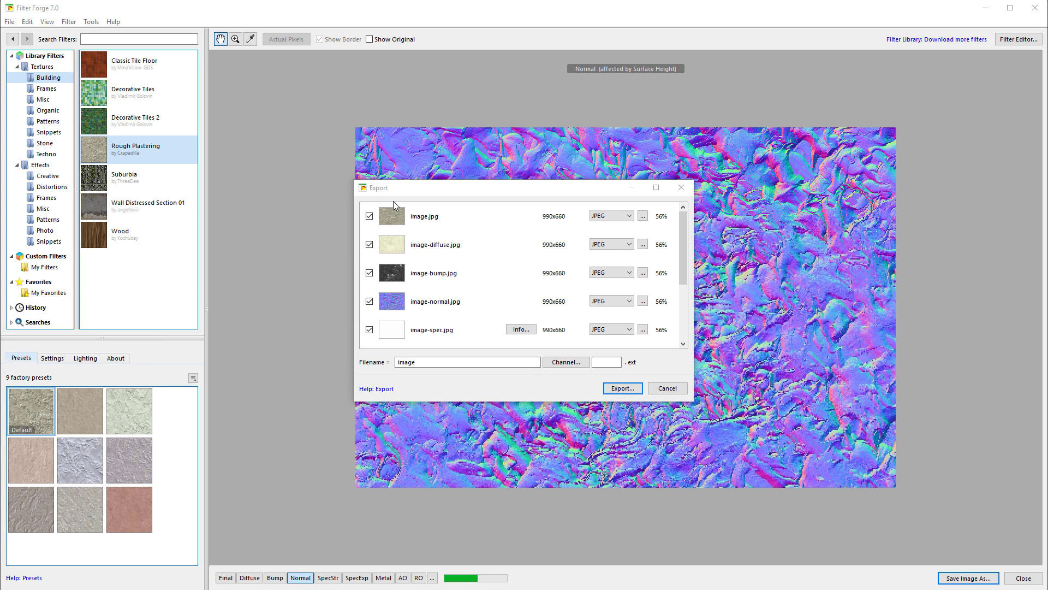
drag(695, 403, 793, 497)
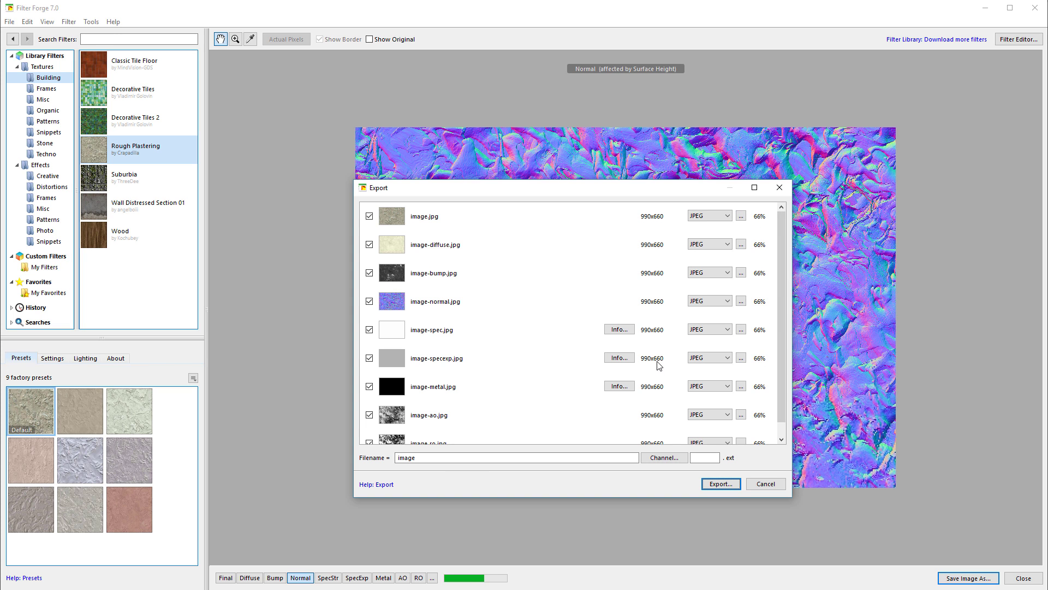
scroll(647, 369, down, 1)
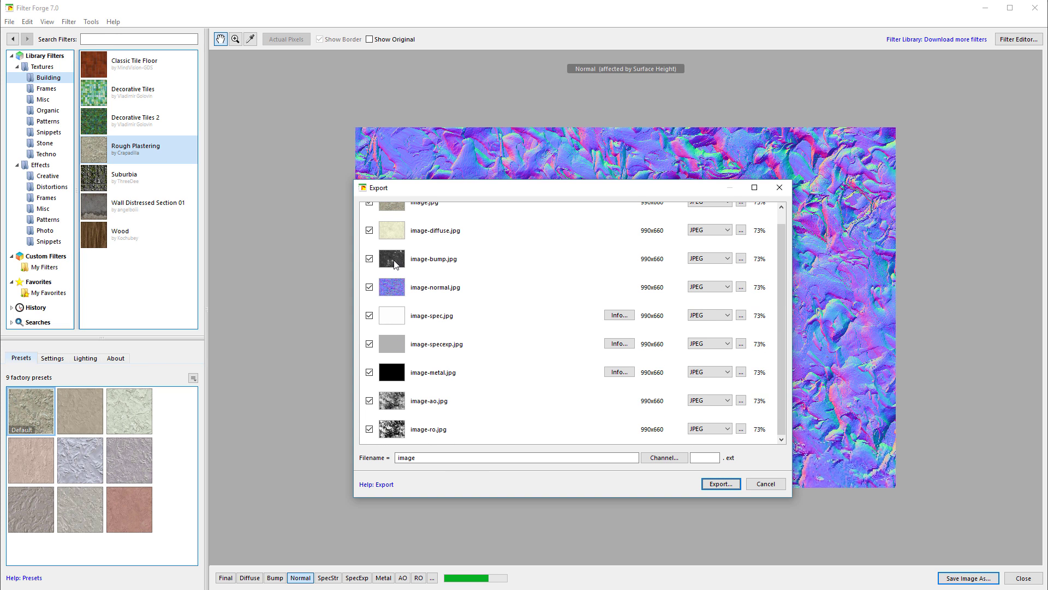
scroll(397, 257, up, 1)
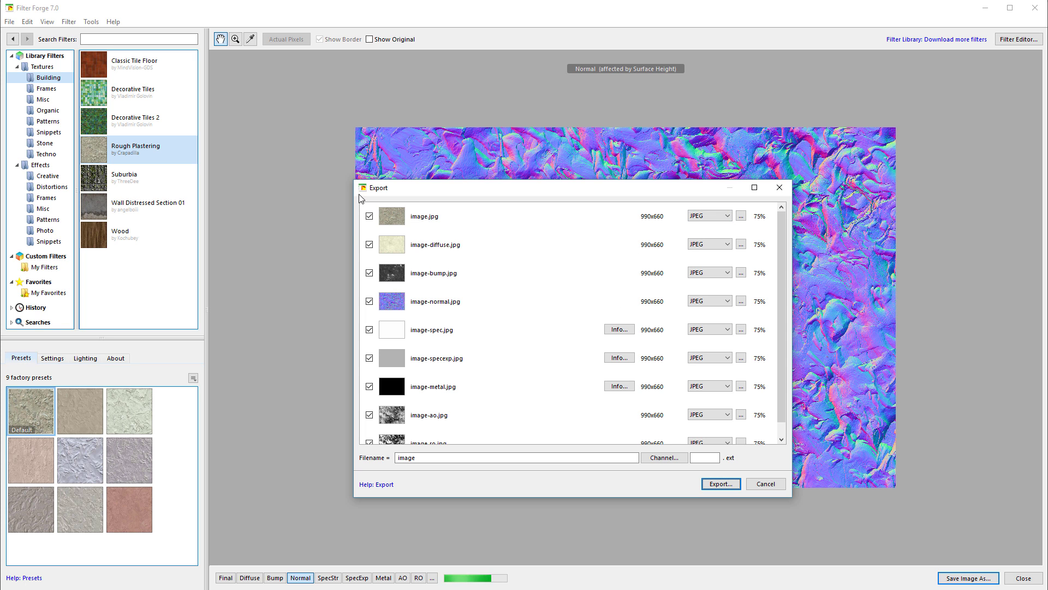
scroll(443, 332, down, 1)
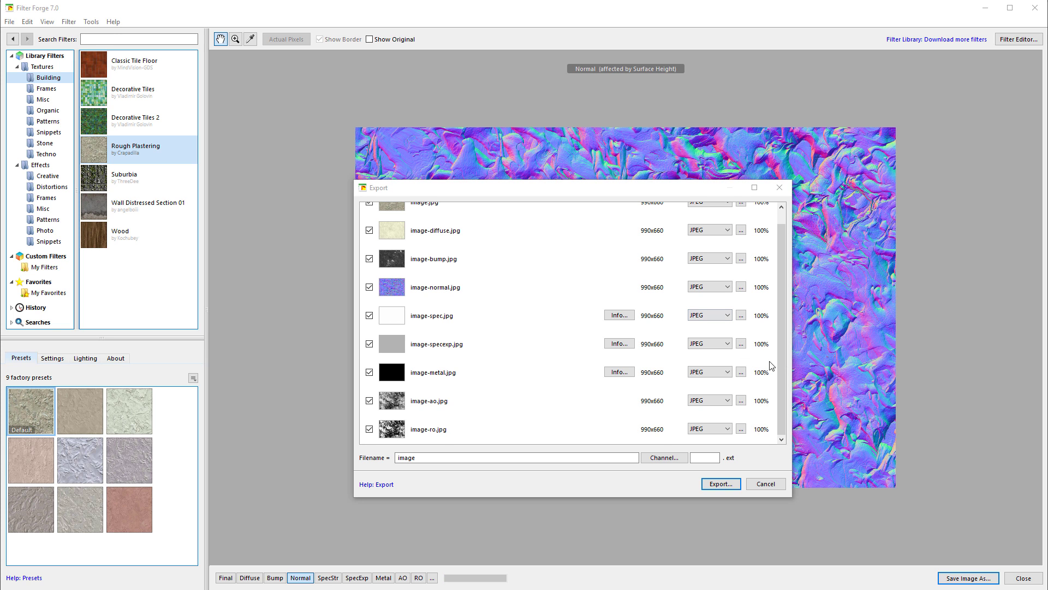
scroll(782, 362, up, 2)
scroll(431, 320, down, 1)
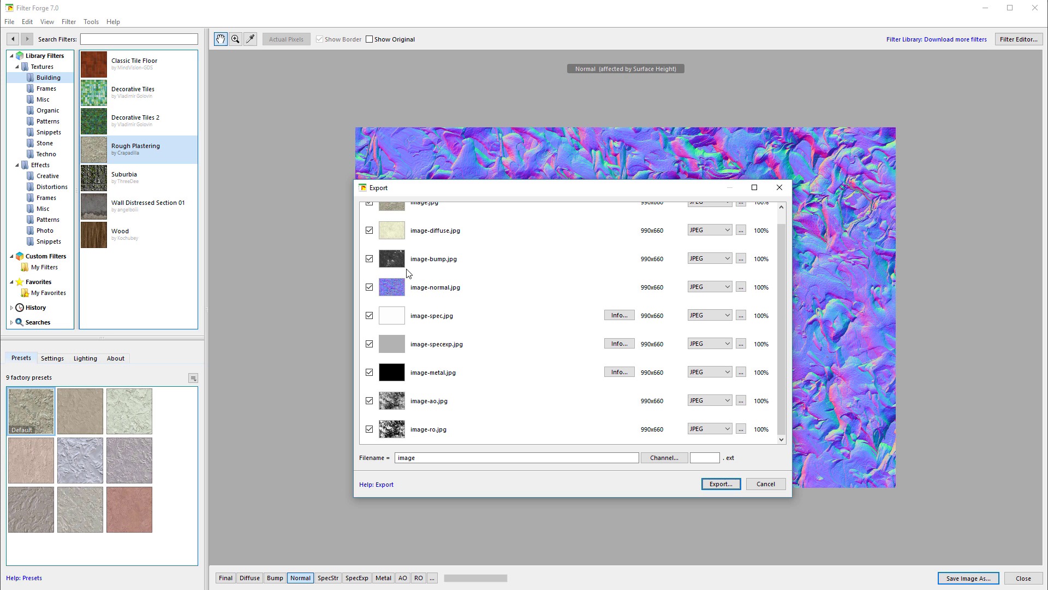
scroll(570, 335, up, 1)
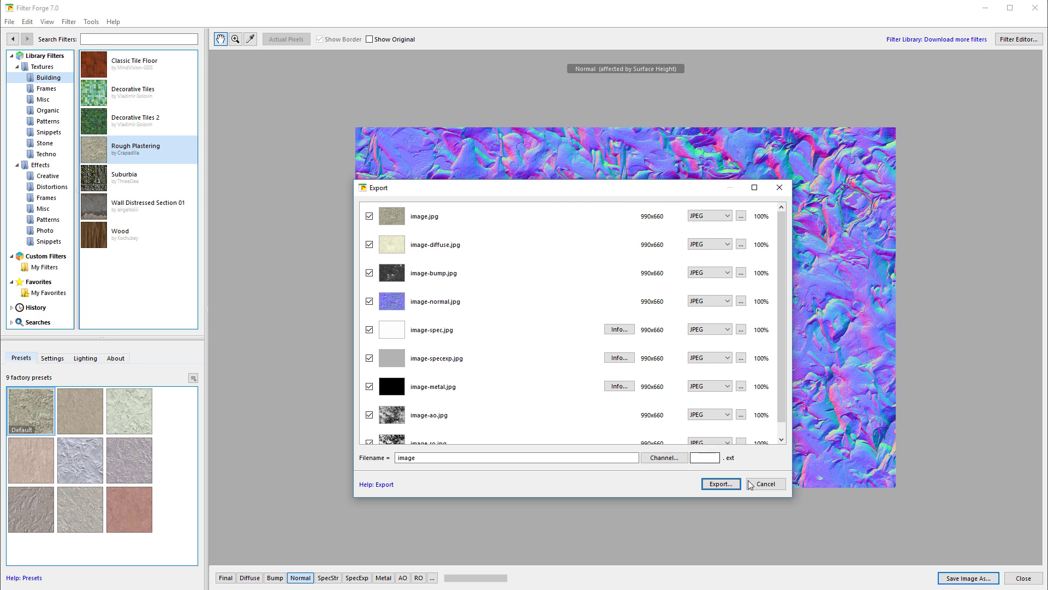
click(765, 484)
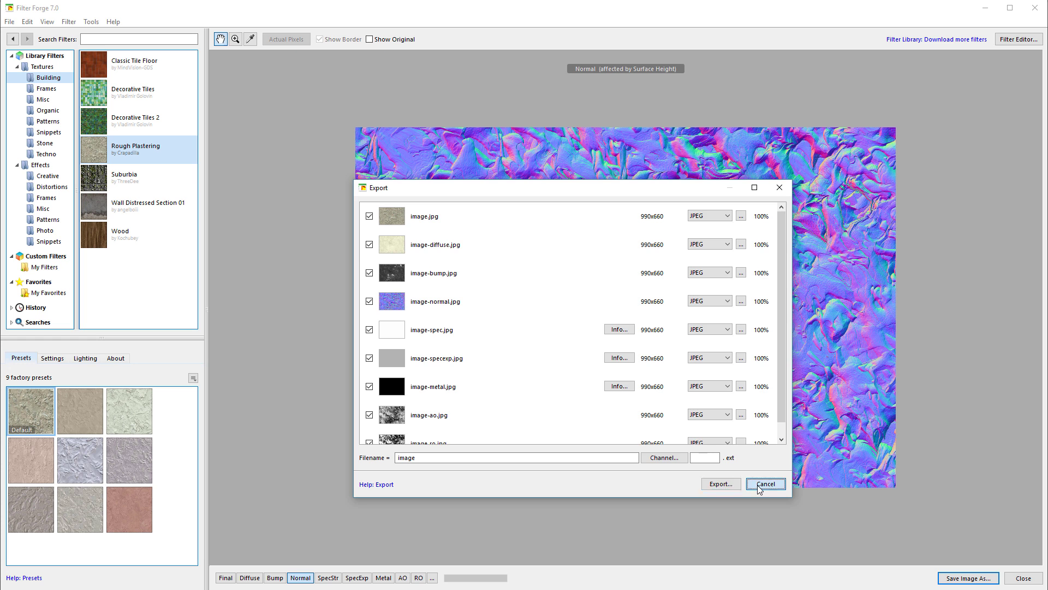
Turn on Seamless Tiling in Settings and show the Final channel in the preview
click(55, 360)
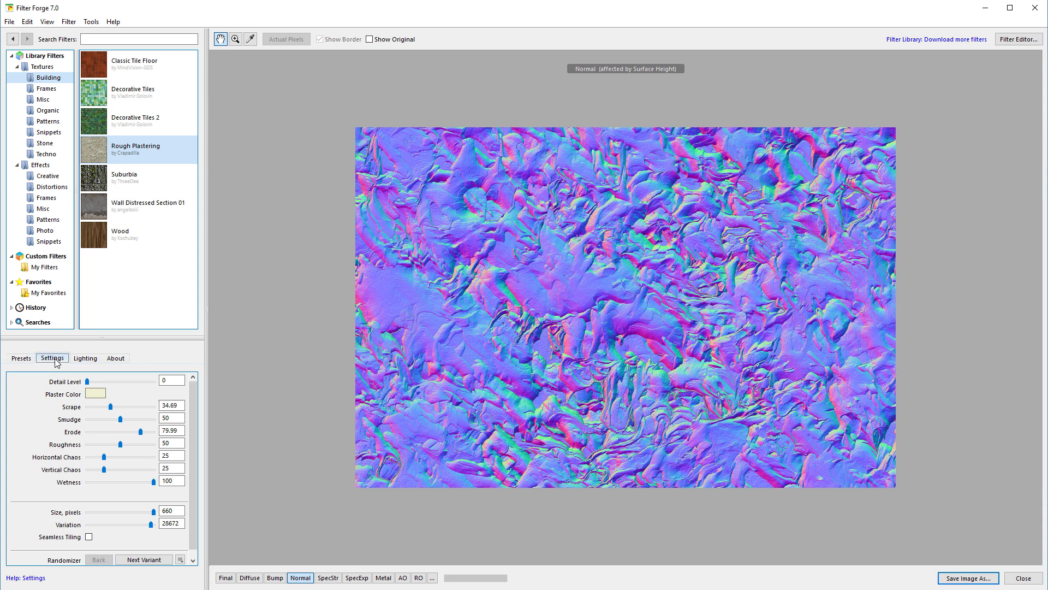
scroll(92, 491, down, 1)
click(88, 529)
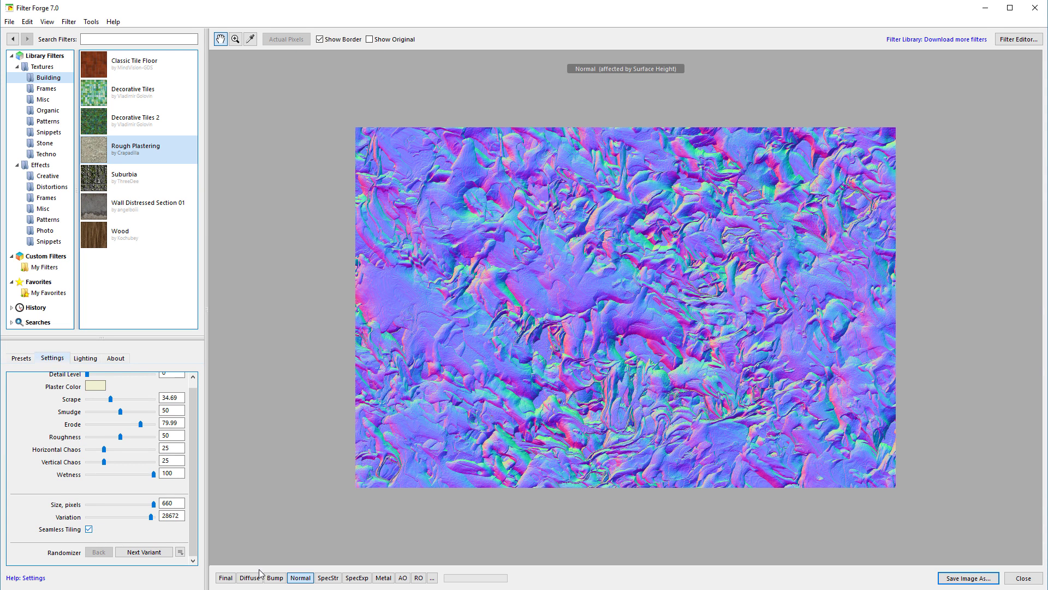
click(226, 578)
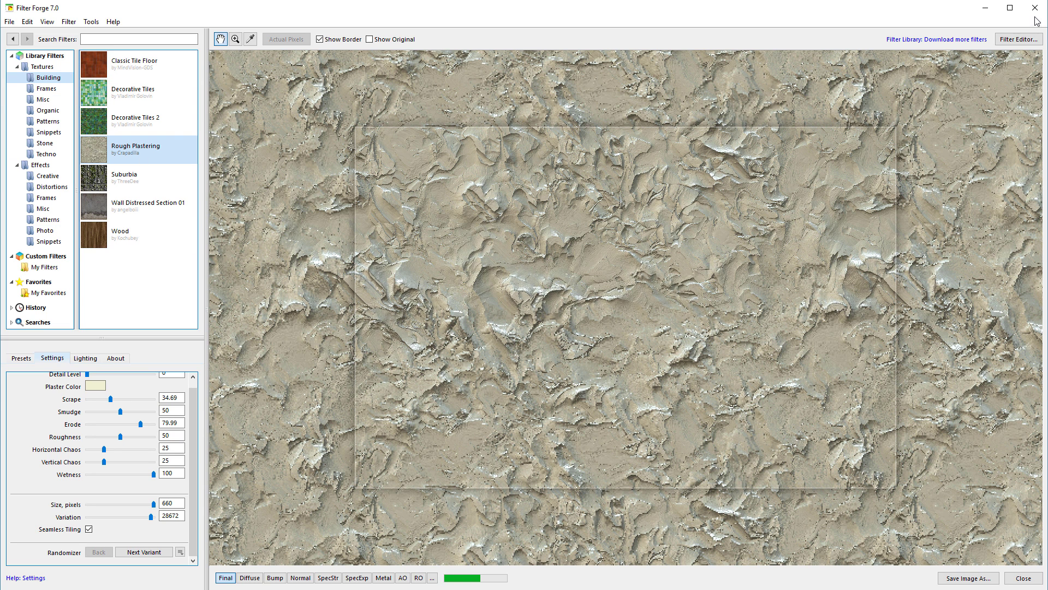
Open Rough Plastering's node graph in the Filter Editor, pan around it, then exit
click(1013, 41)
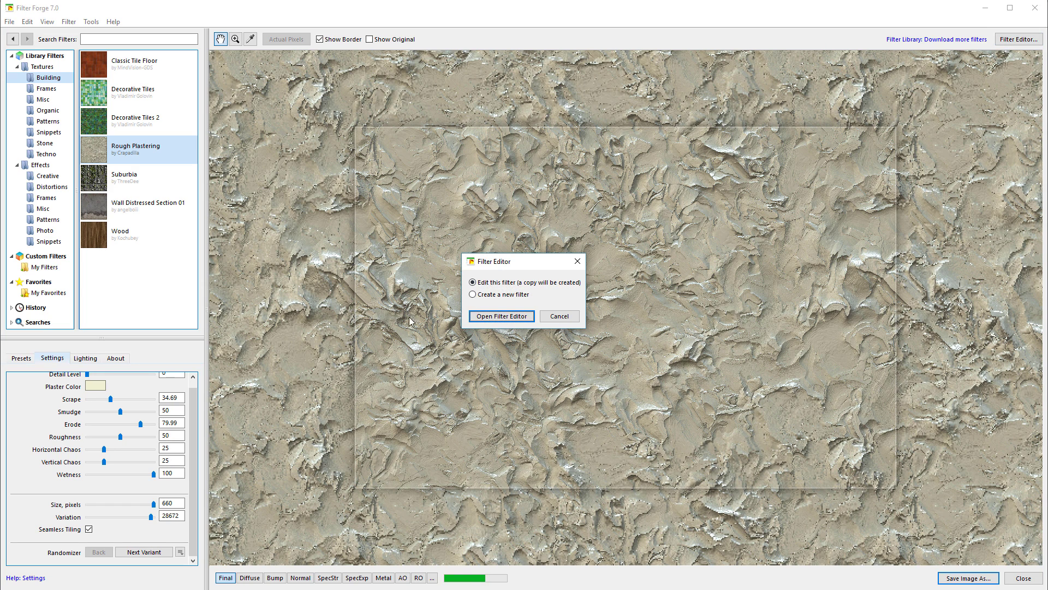
click(503, 320)
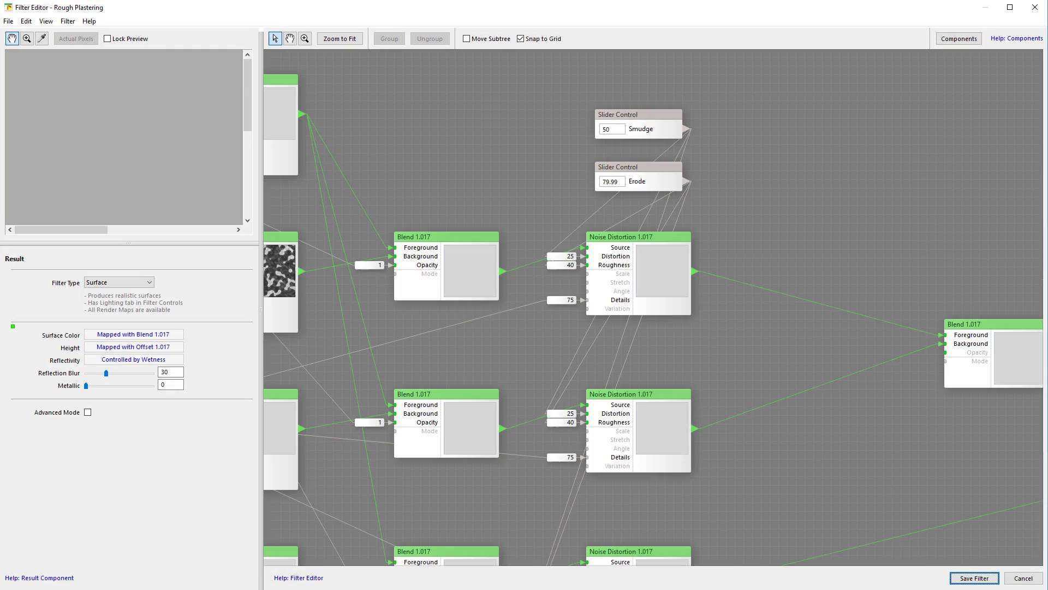
scroll(832, 239, down, 6)
scroll(733, 225, up, 4)
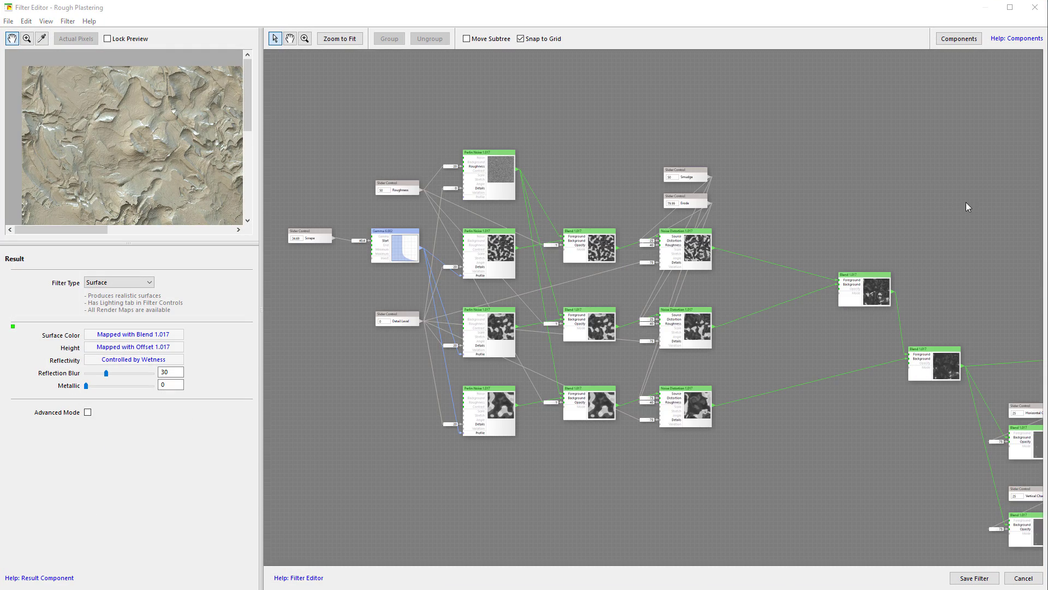
drag(967, 207, 984, 189)
drag(881, 155, 657, 175)
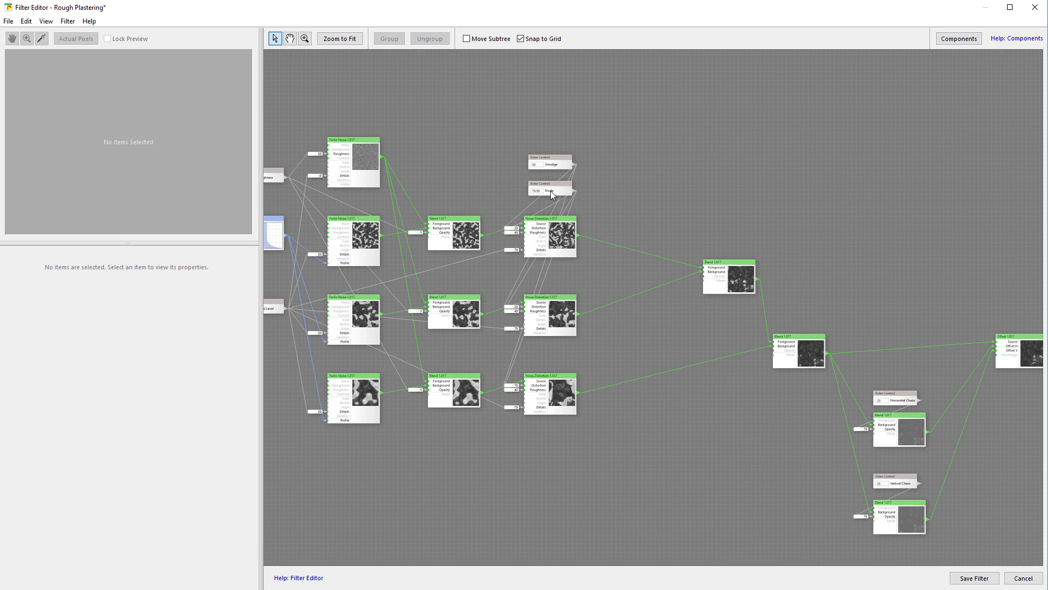
click(1022, 578)
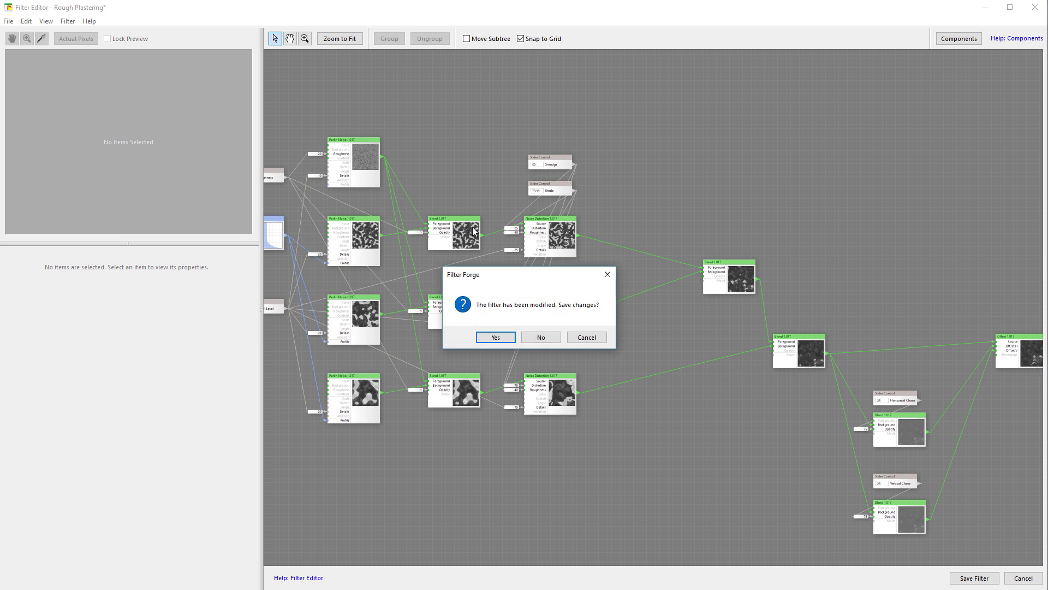
Discard the editor changes, view Geekatplay's Filter Forge tutorials page, then return to Filter Forge
click(553, 339)
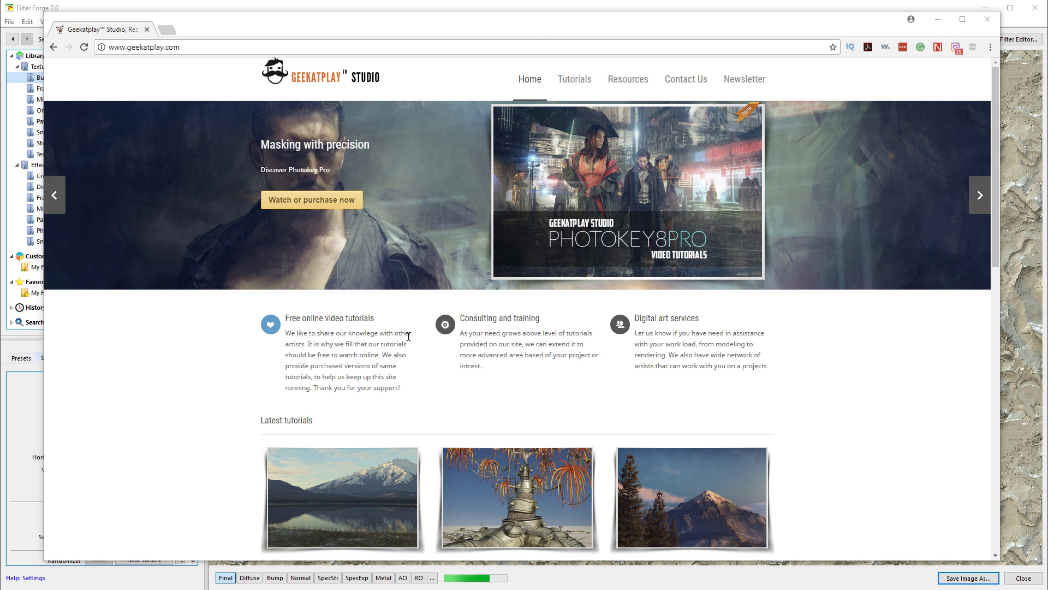
click(566, 82)
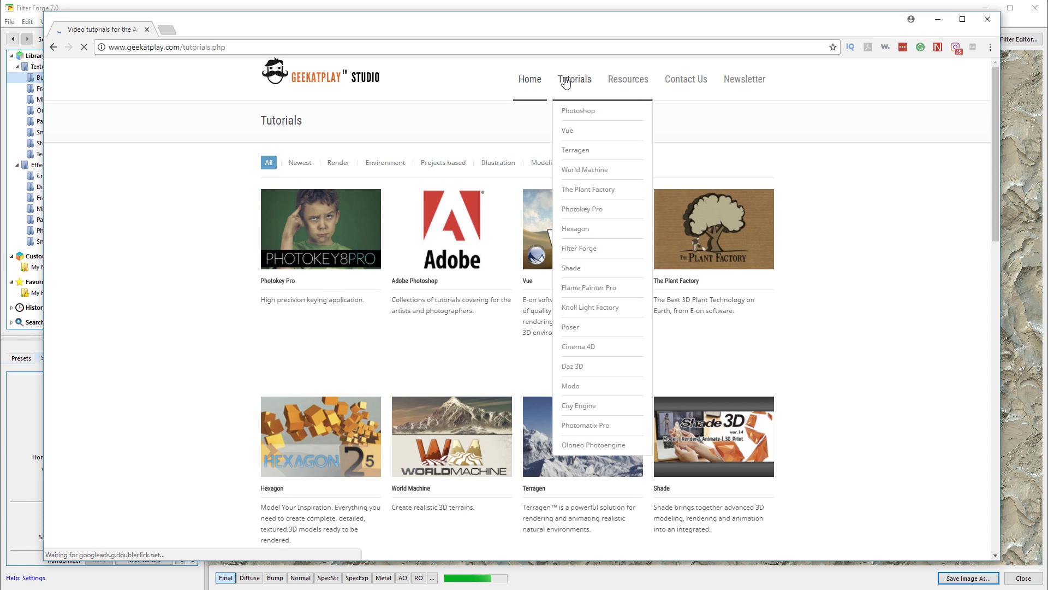
scroll(754, 326, down, 2)
scroll(755, 323, down, 3)
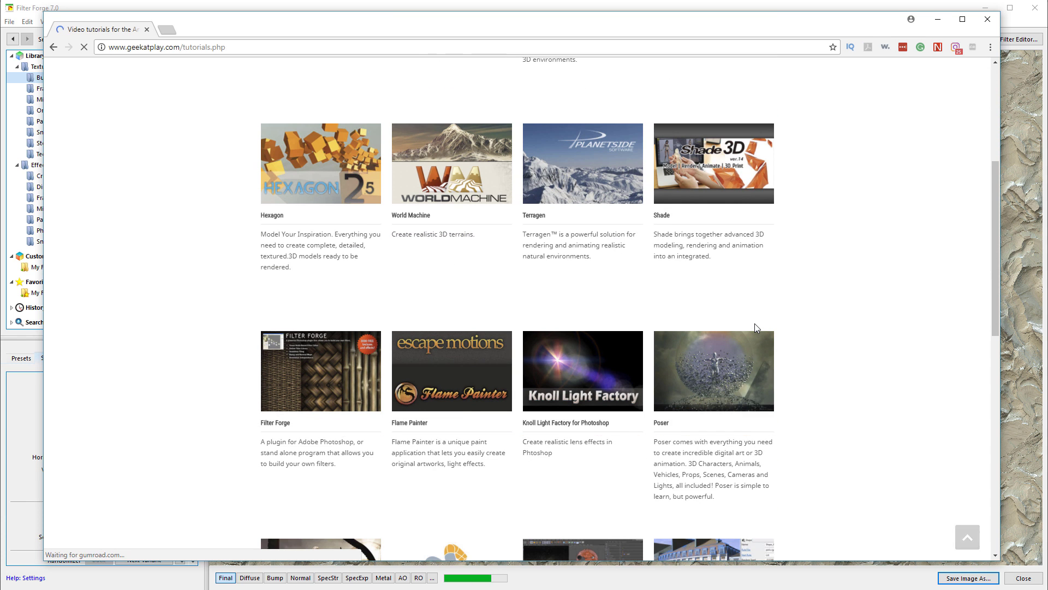
click(307, 399)
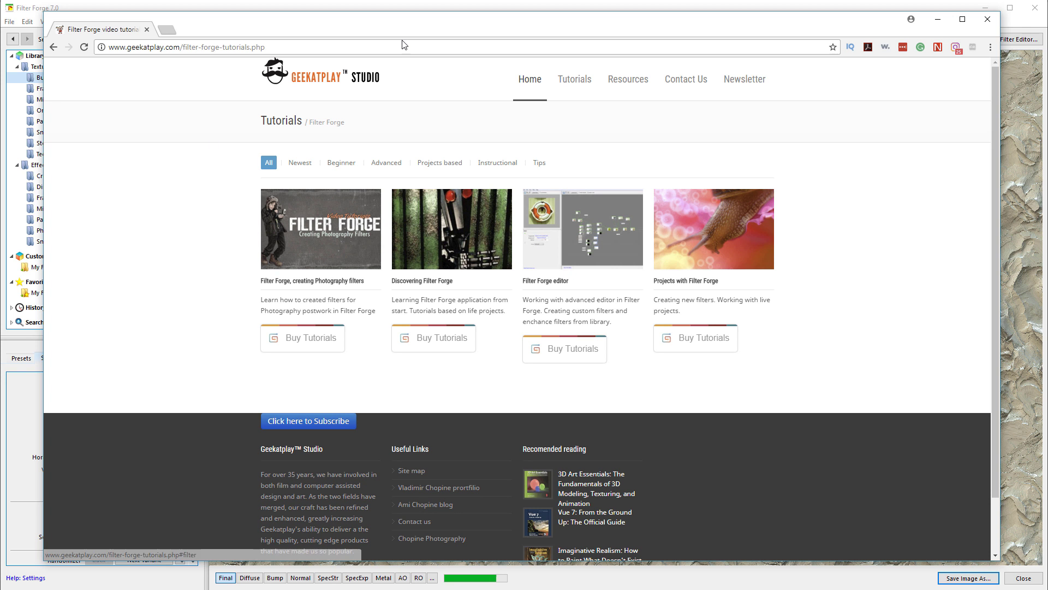
click(408, 8)
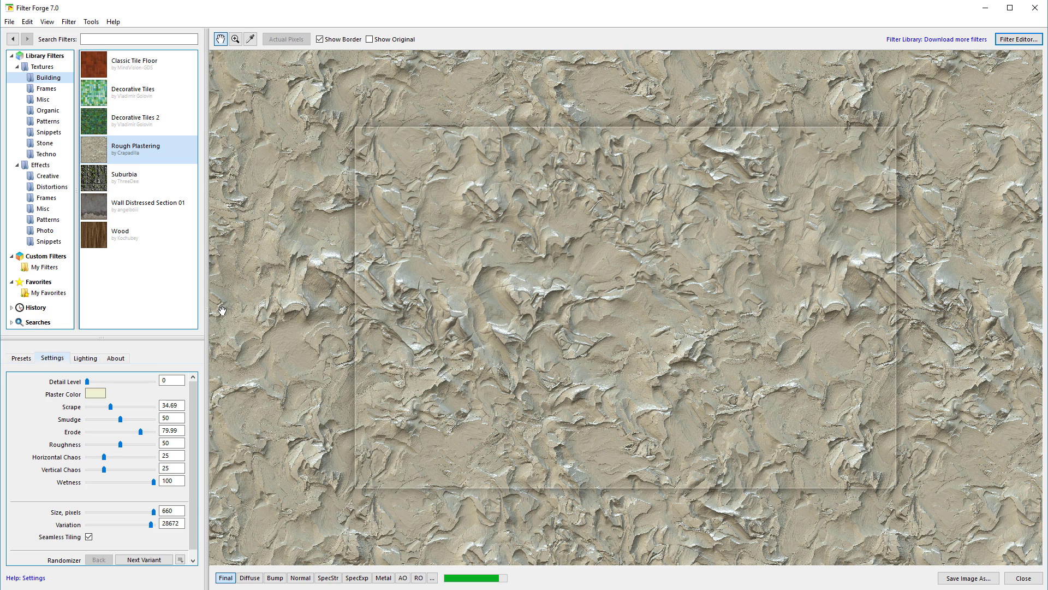
Browse the Photo and Organic filters, view Dirt Grass Rock's presets, then open the online Filter Library
click(39, 232)
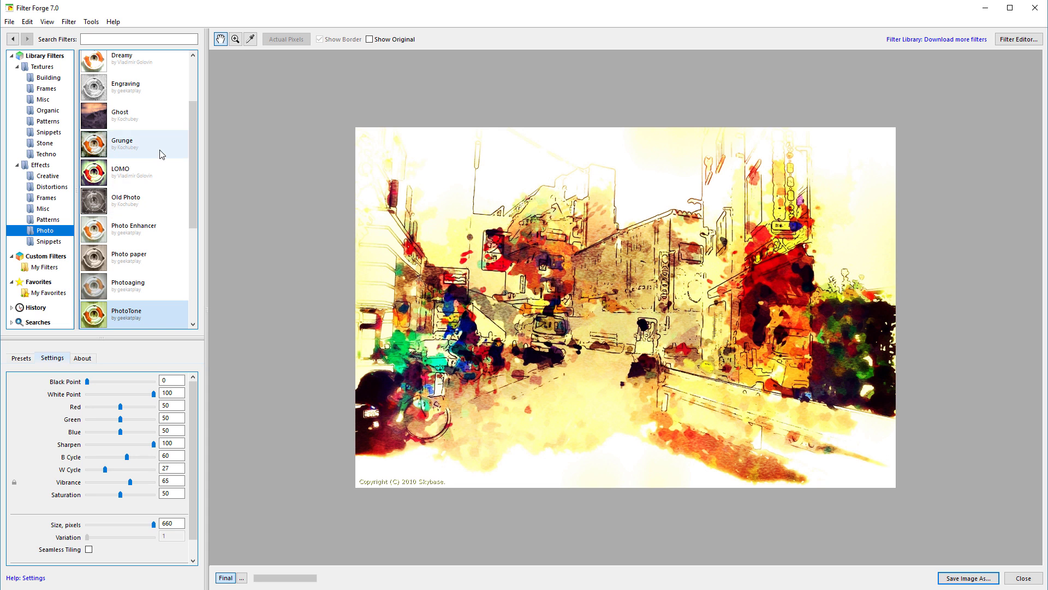
click(48, 110)
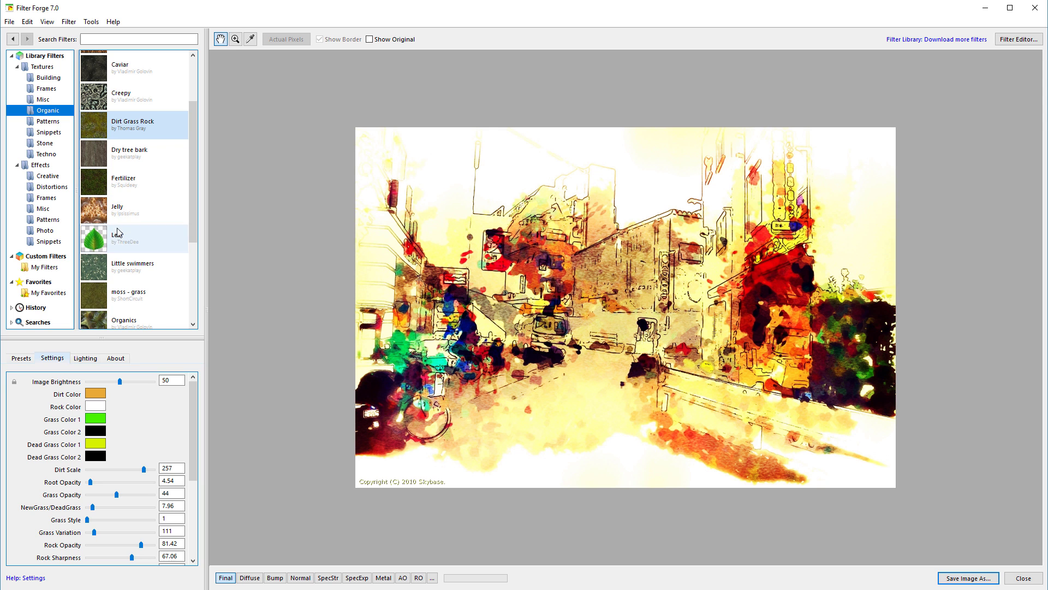
click(22, 358)
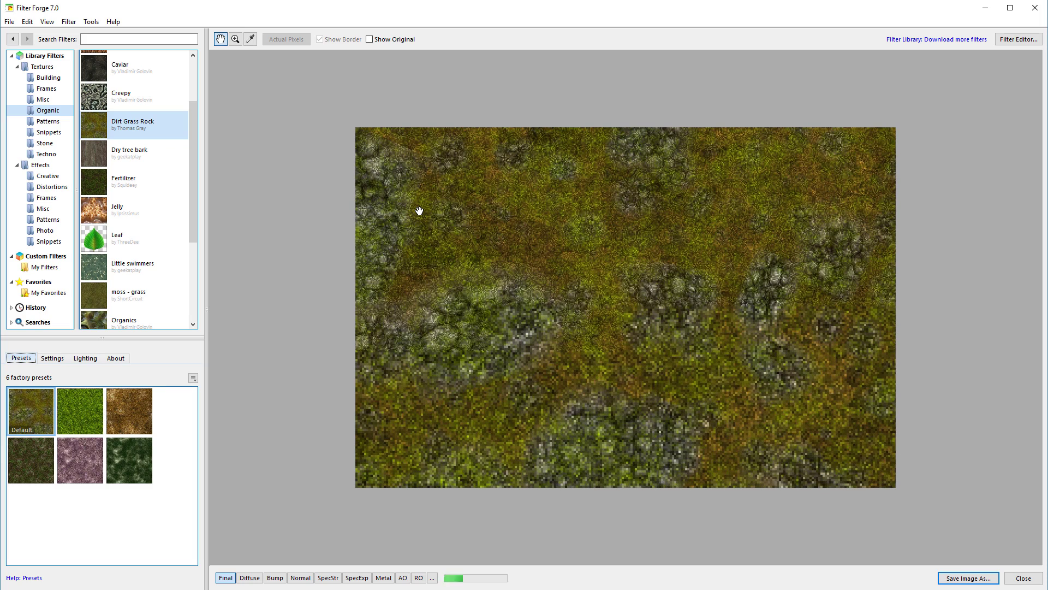
click(937, 39)
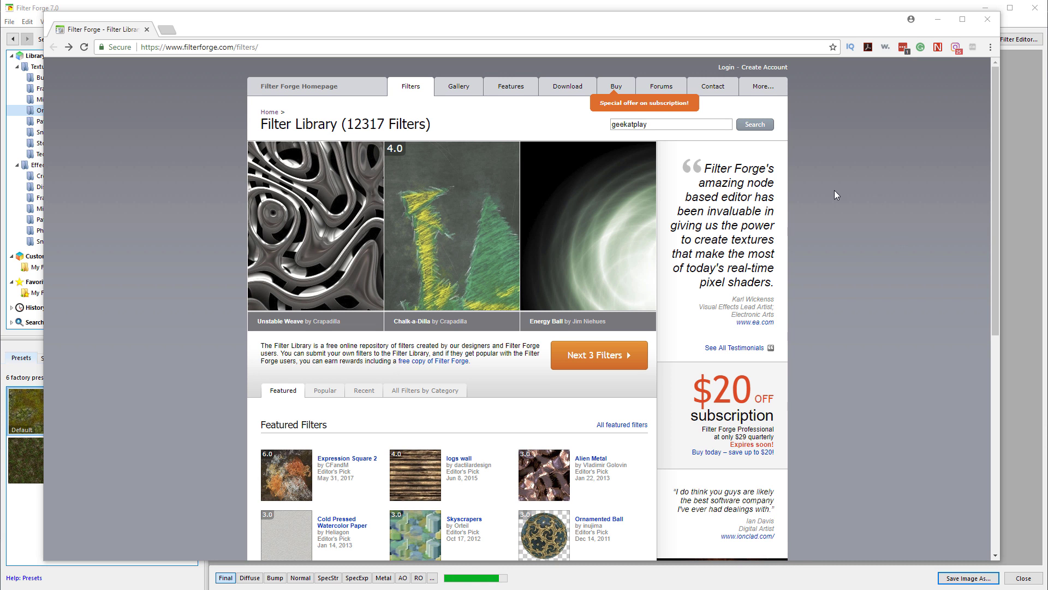
Switch to the Filter Forge Homepage showing the Filter Forge 7.0 Released! announcement
click(306, 89)
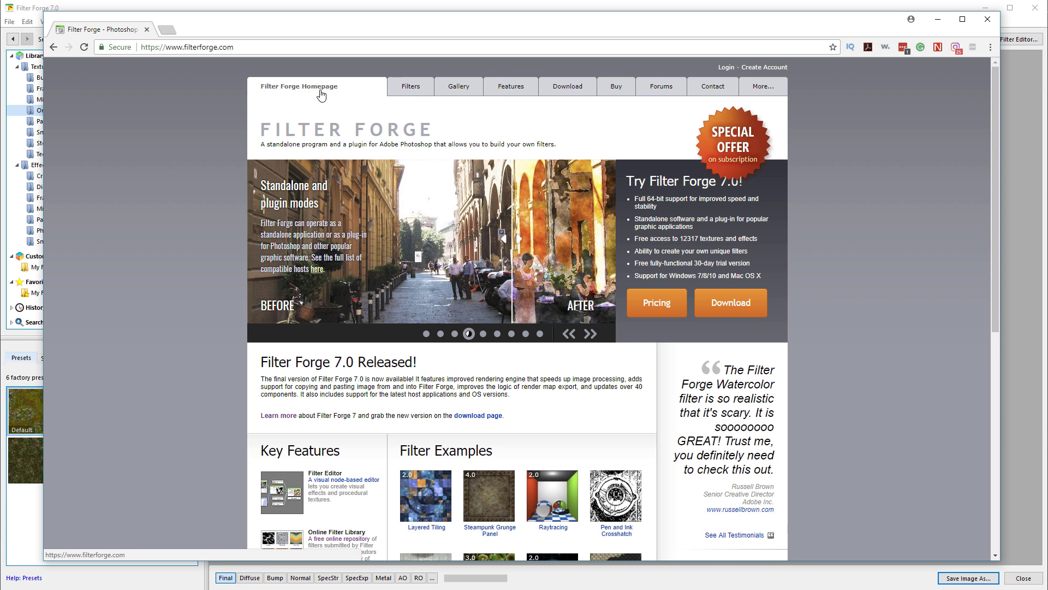
mouse_move(523, 248)
mouse_down()
mouse_move(447, 242)
mouse_move(503, 243)
mouse_up()
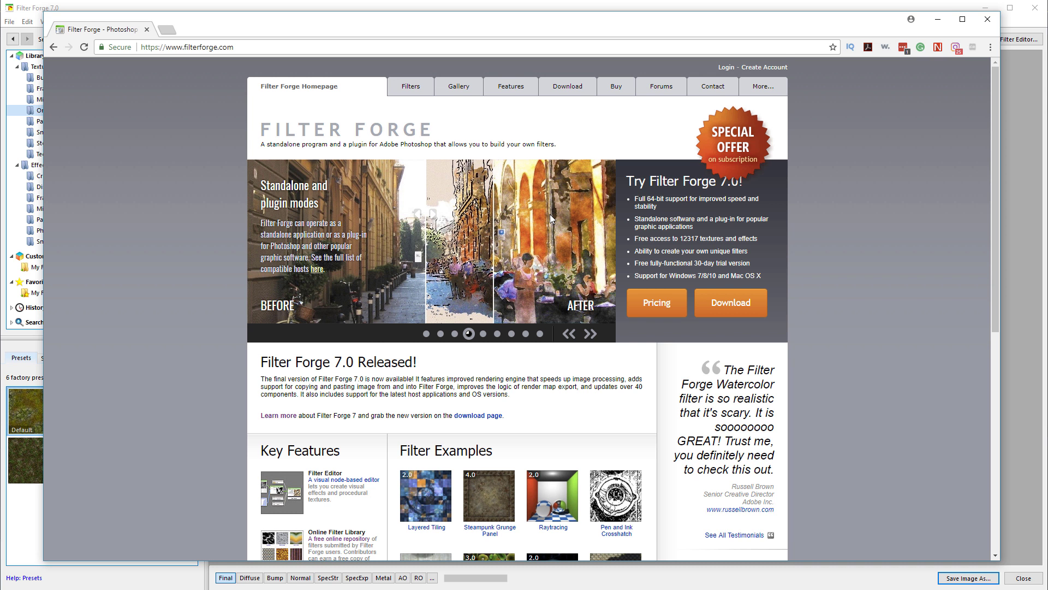
scroll(550, 217, down, 3)
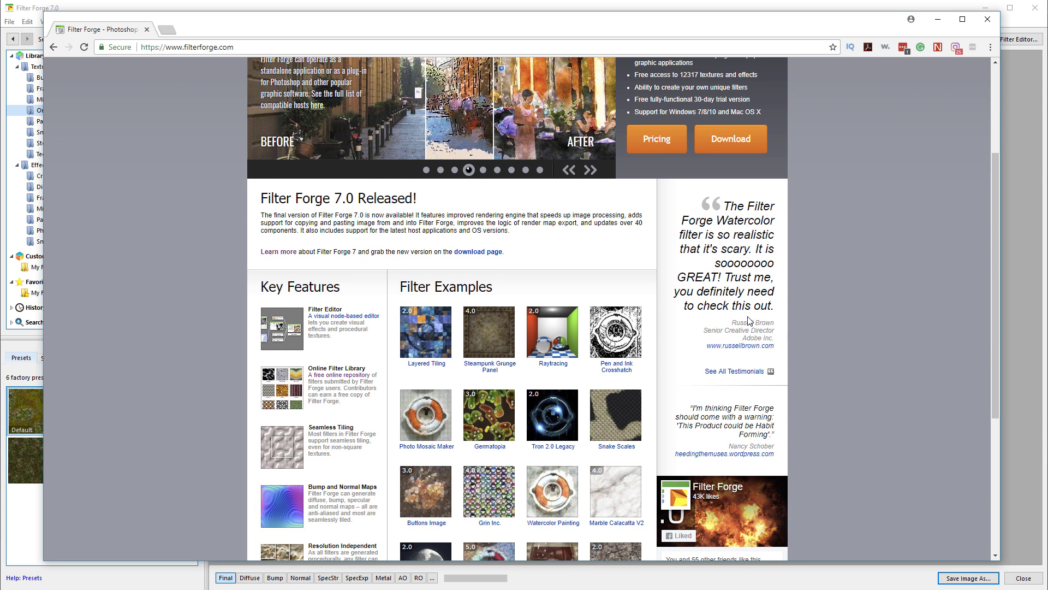
scroll(548, 235, down, 2)
scroll(547, 263, up, 1)
scroll(547, 263, up, 3)
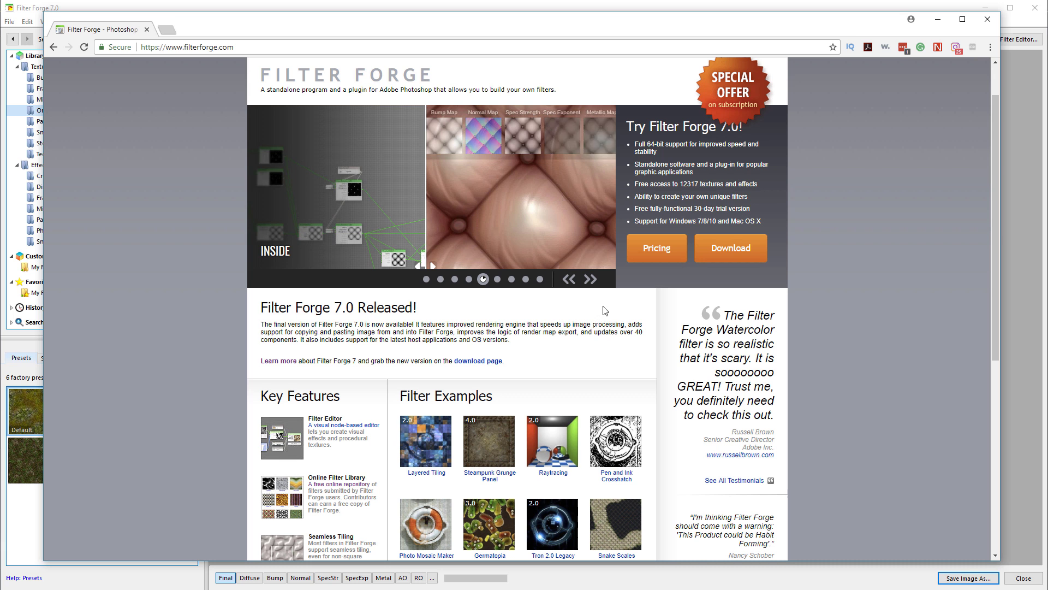